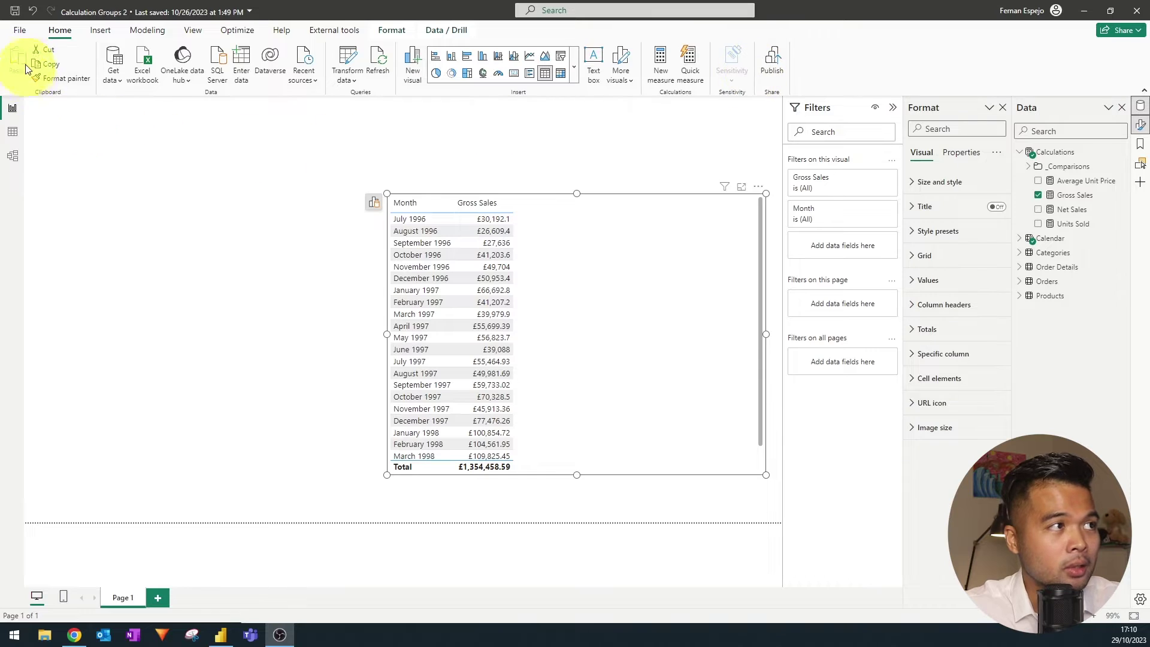
Check in the global preview features that Model explorer and Calculation group authoring is enabled, and accept the options.
{"action": "left_click", "coordinate": [27, 37]}
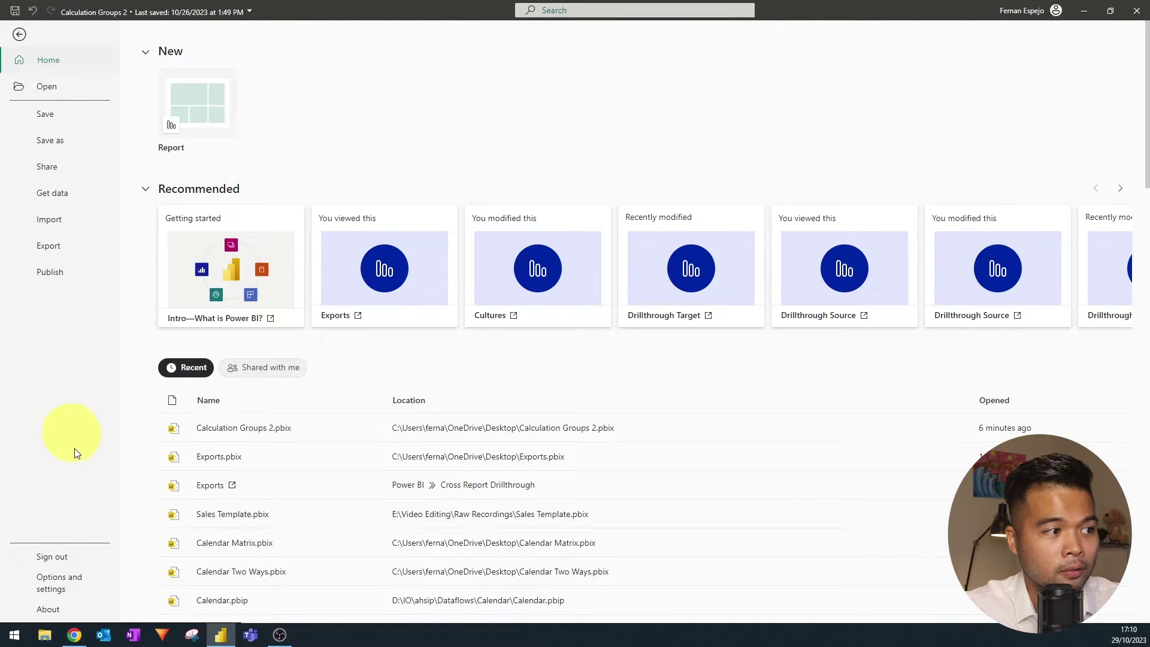
{"action": "left_click", "coordinate": [84, 577]}
{"action": "left_click", "coordinate": [203, 105]}
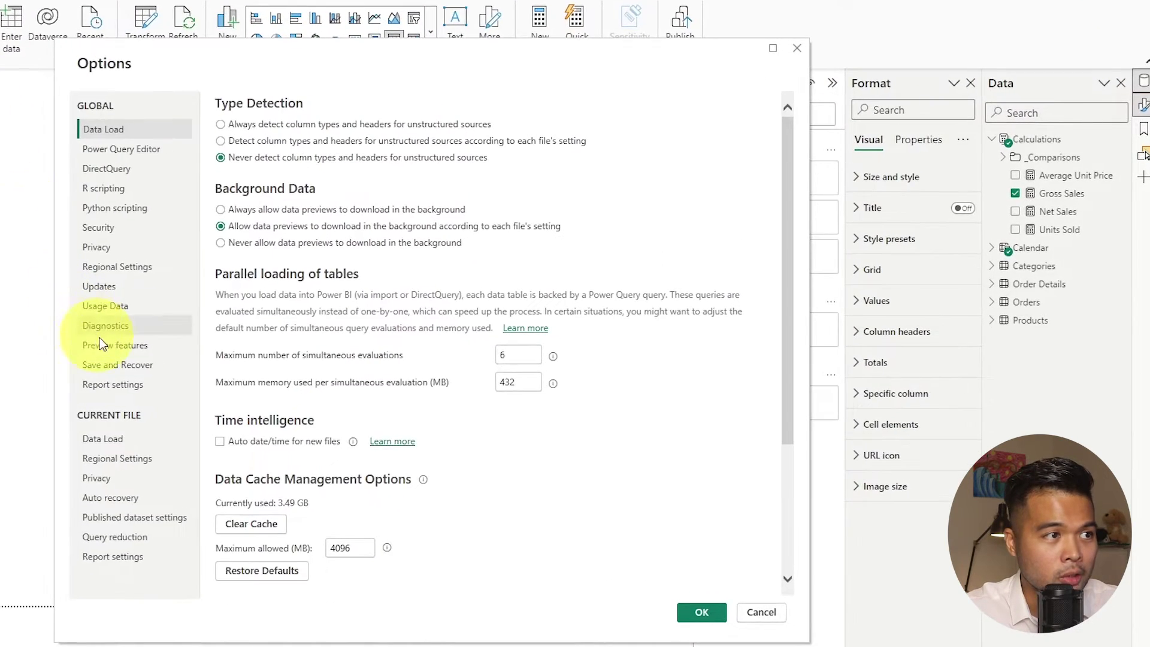
{"action": "left_click", "coordinate": [102, 345]}
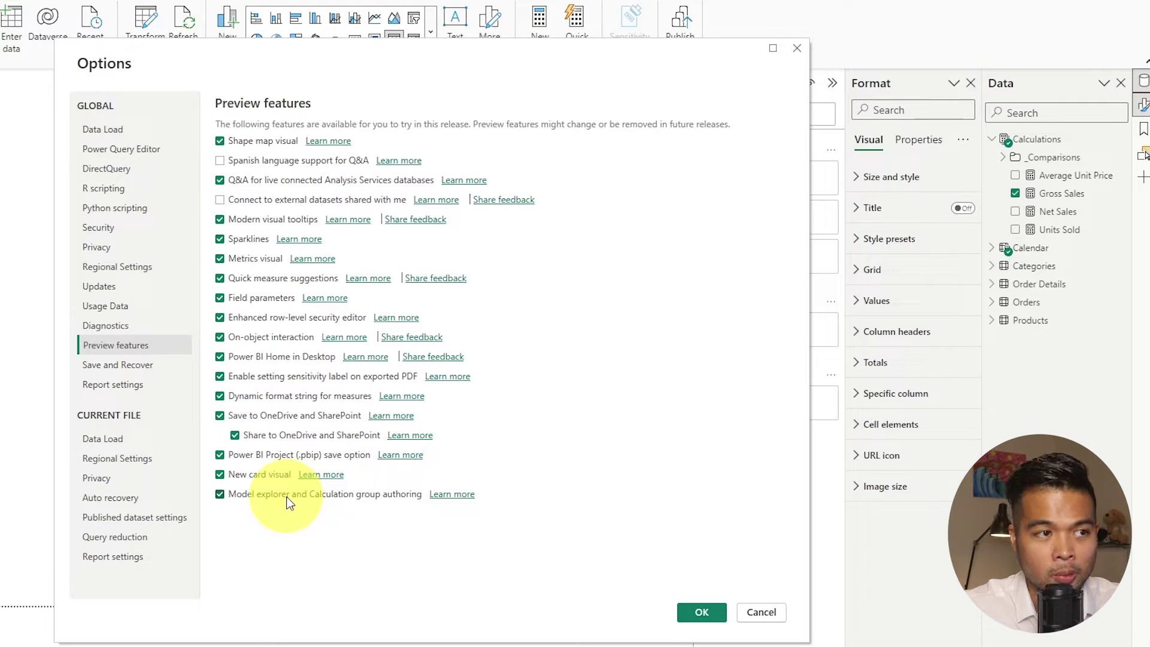
{"action": "left_click", "coordinate": [701, 612]}
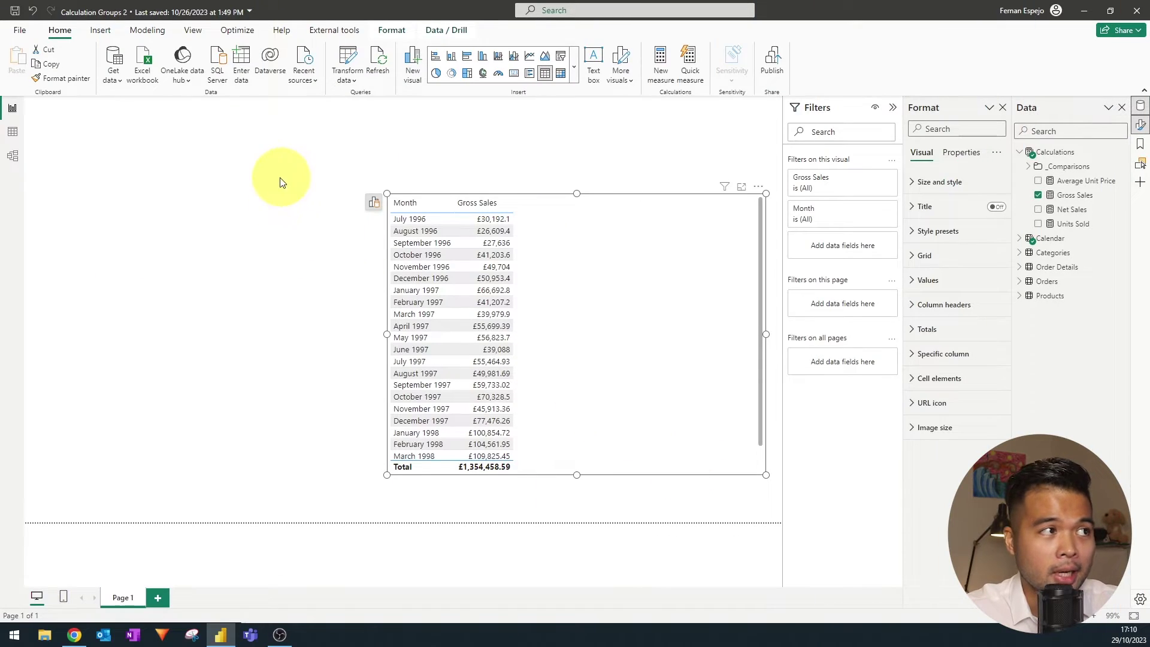
Look over the data model's tables and expand the Calculations table to view its measures.
{"action": "left_click", "coordinate": [15, 159]}
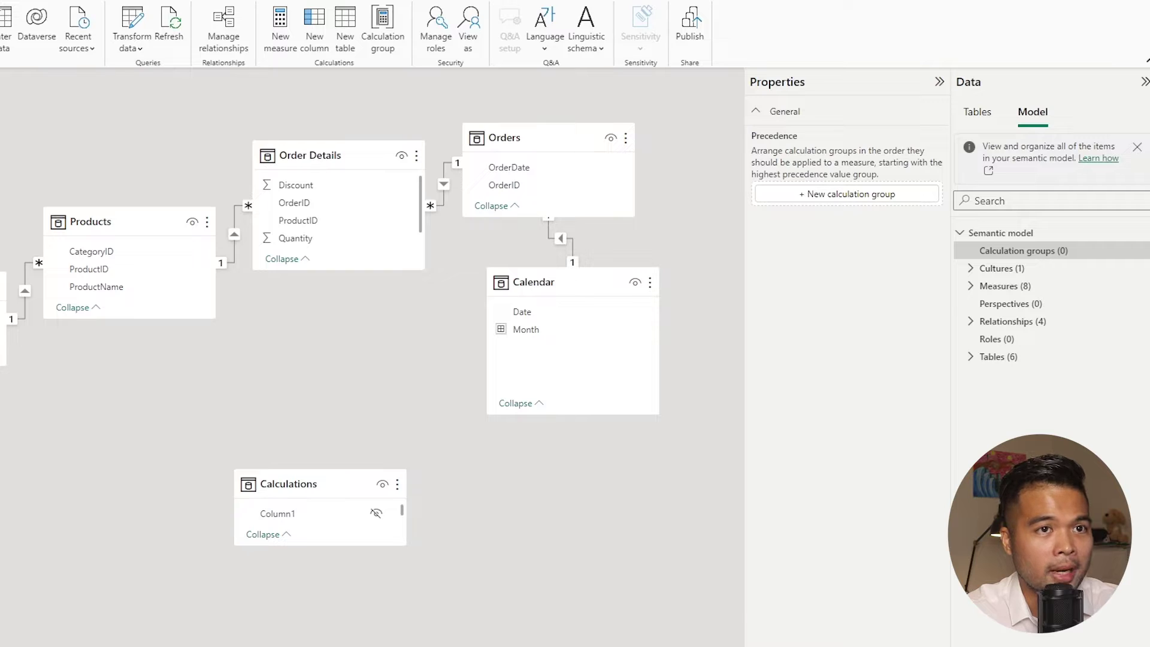
{"action": "left_click", "coordinate": [975, 113]}
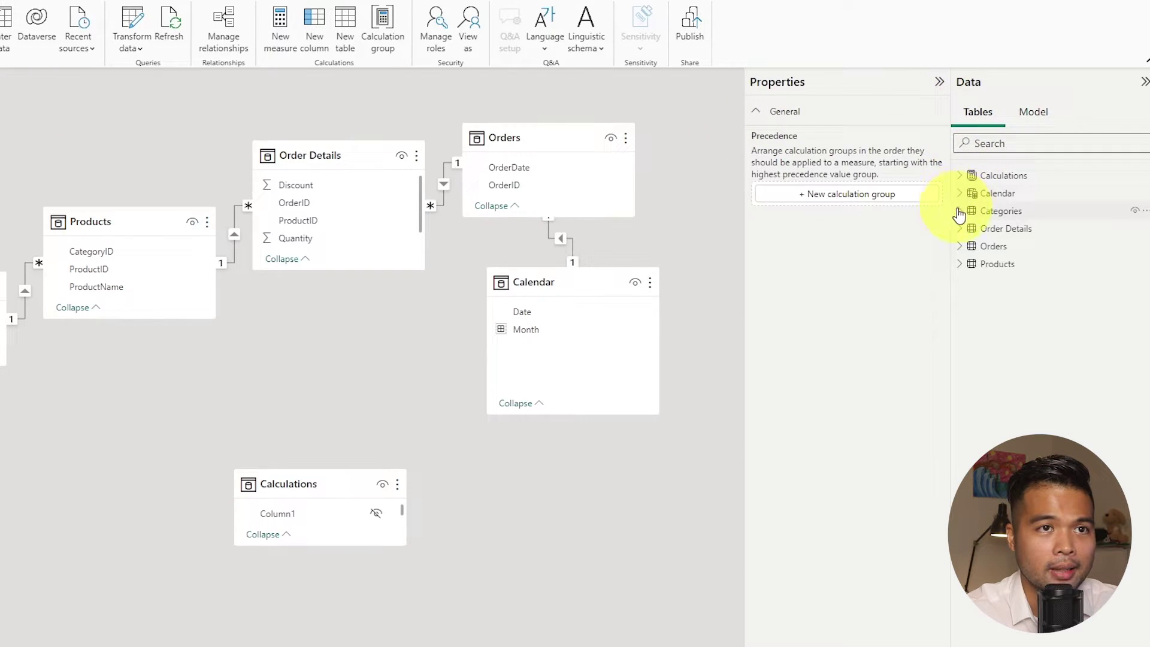
{"action": "left_click", "coordinate": [961, 176]}
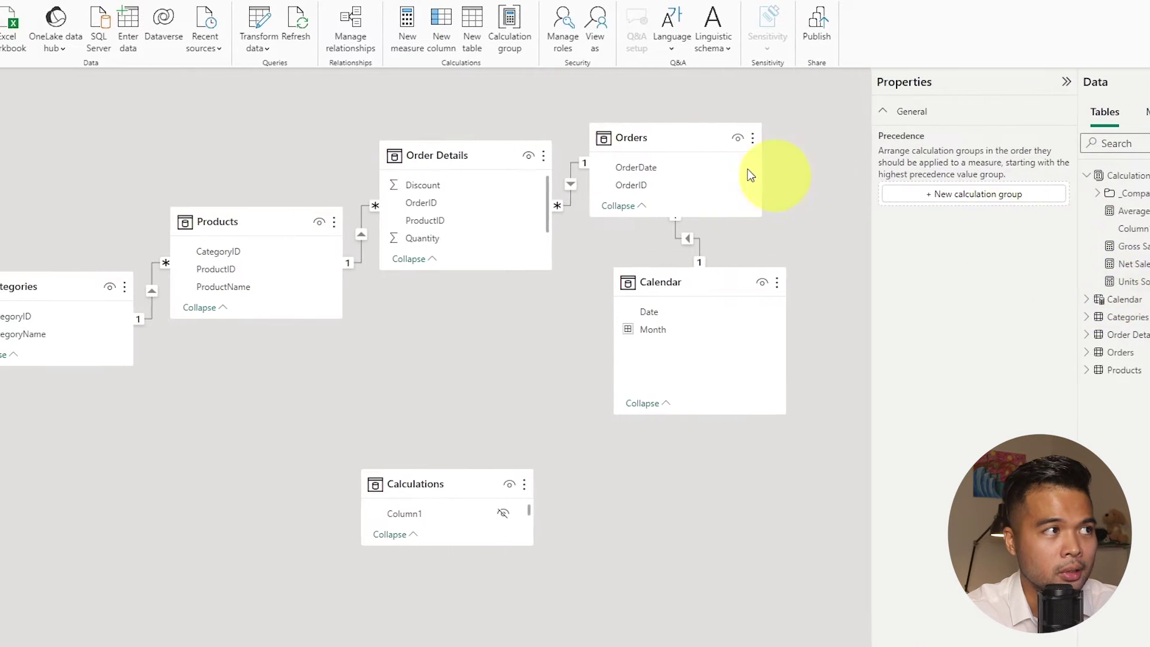
In the report view, review the formulas of Gross Sales, Net Sales, Units Sold, Average Unit Price and the _Comparisons measure Gross Sales PM.
{"action": "left_click", "coordinate": [20, 82]}
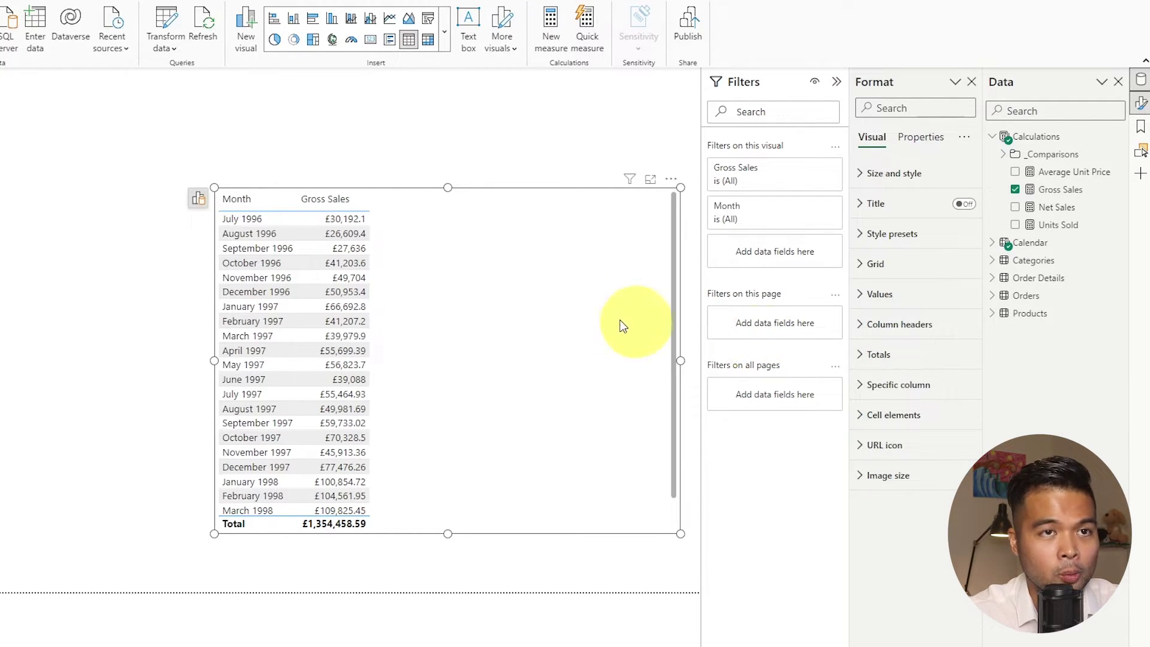
{"action": "left_click", "coordinate": [1061, 191]}
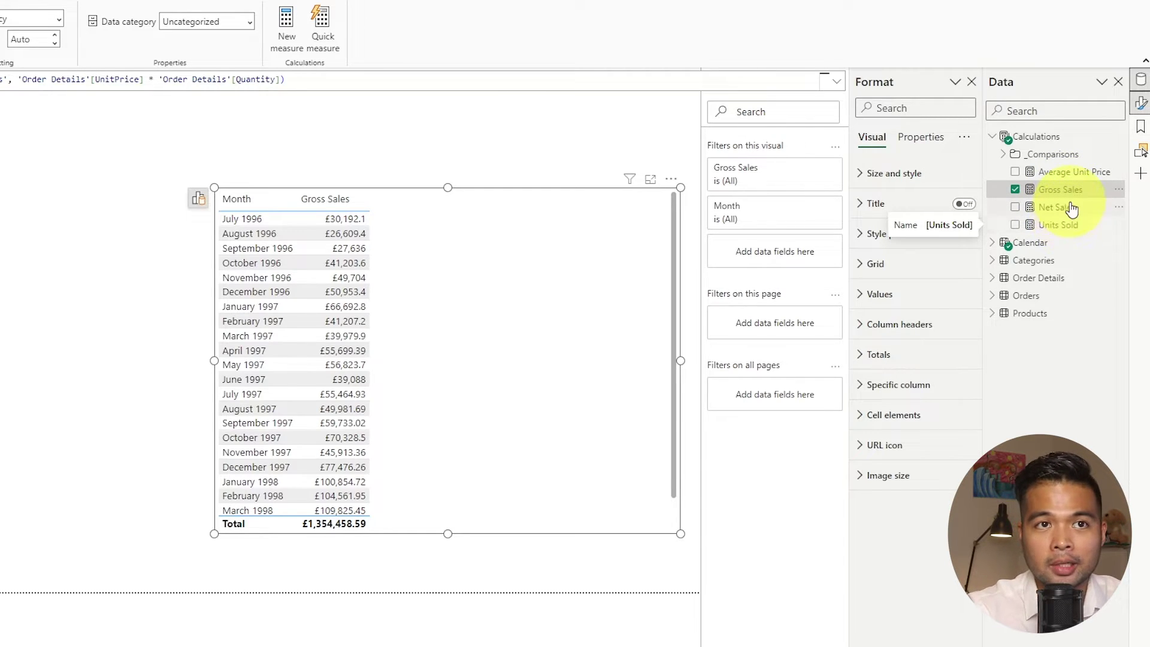
{"action": "left_click", "coordinate": [1067, 207]}
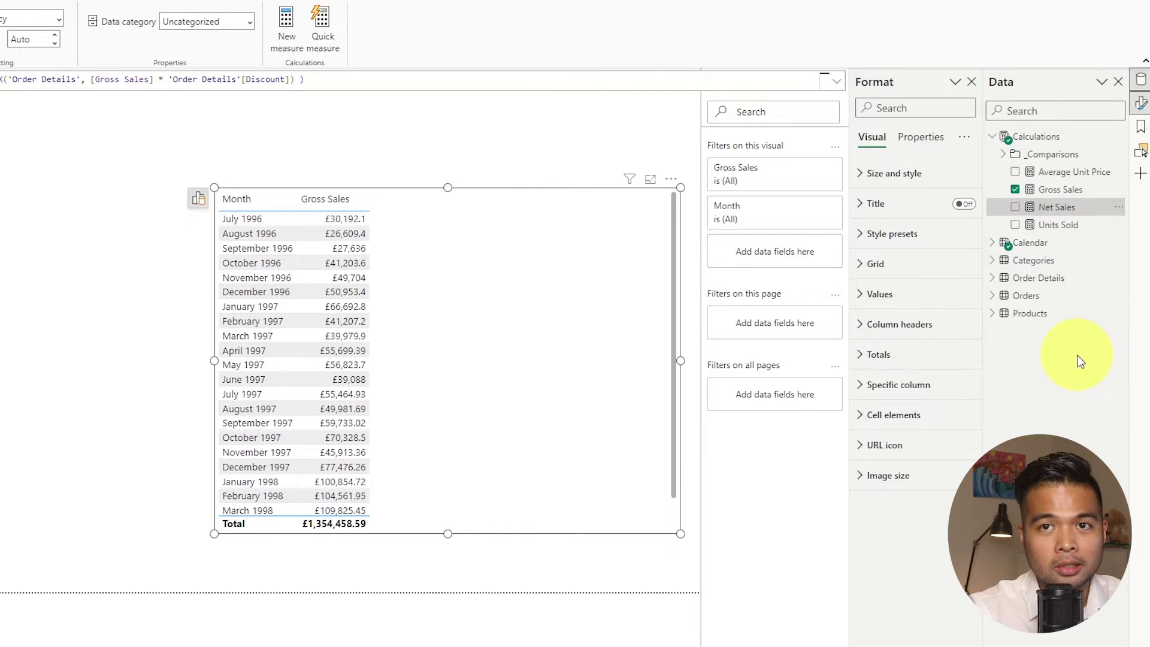
{"action": "left_click", "coordinate": [1076, 227]}
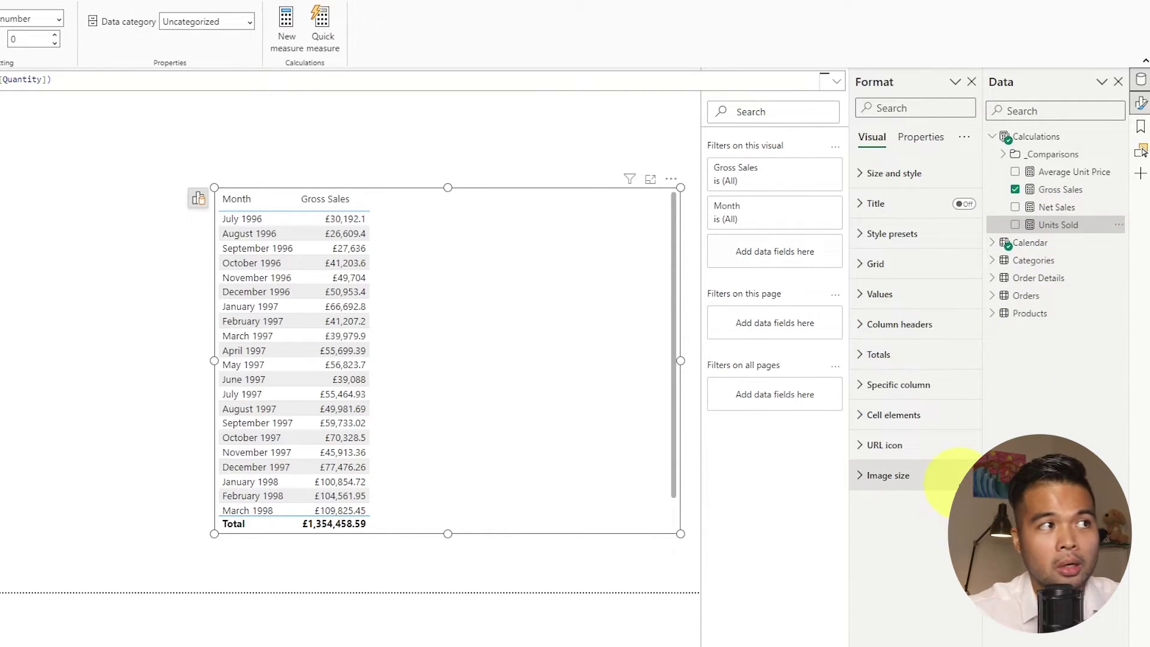
{"action": "left_click", "coordinate": [1065, 172]}
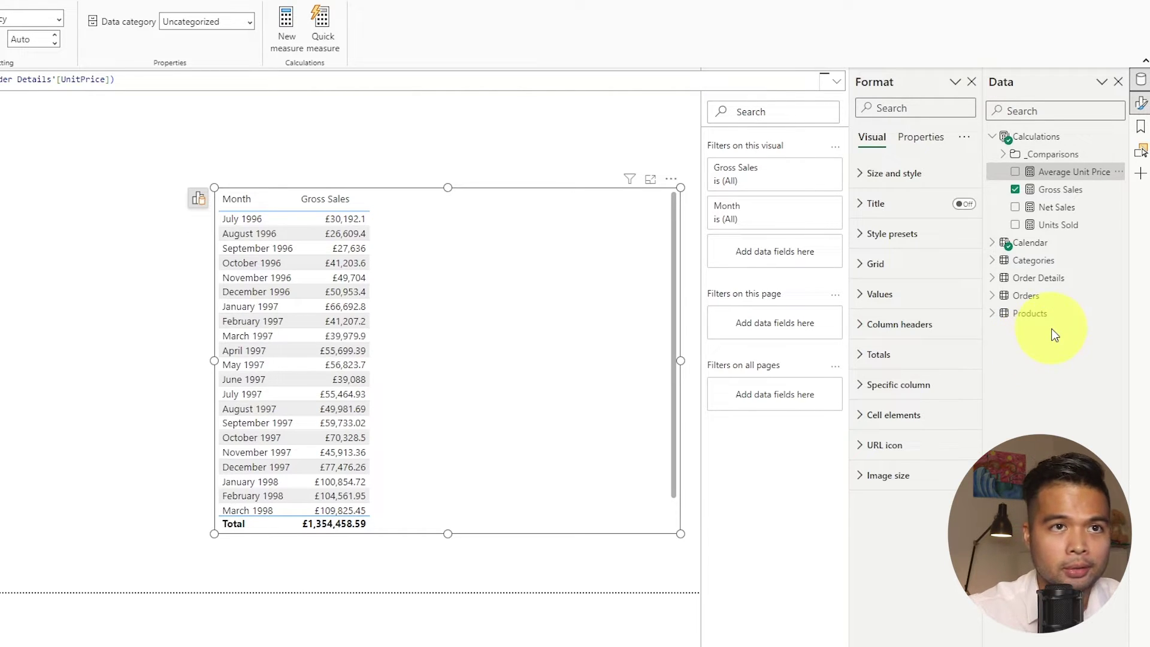
{"action": "left_click", "coordinate": [1003, 154]}
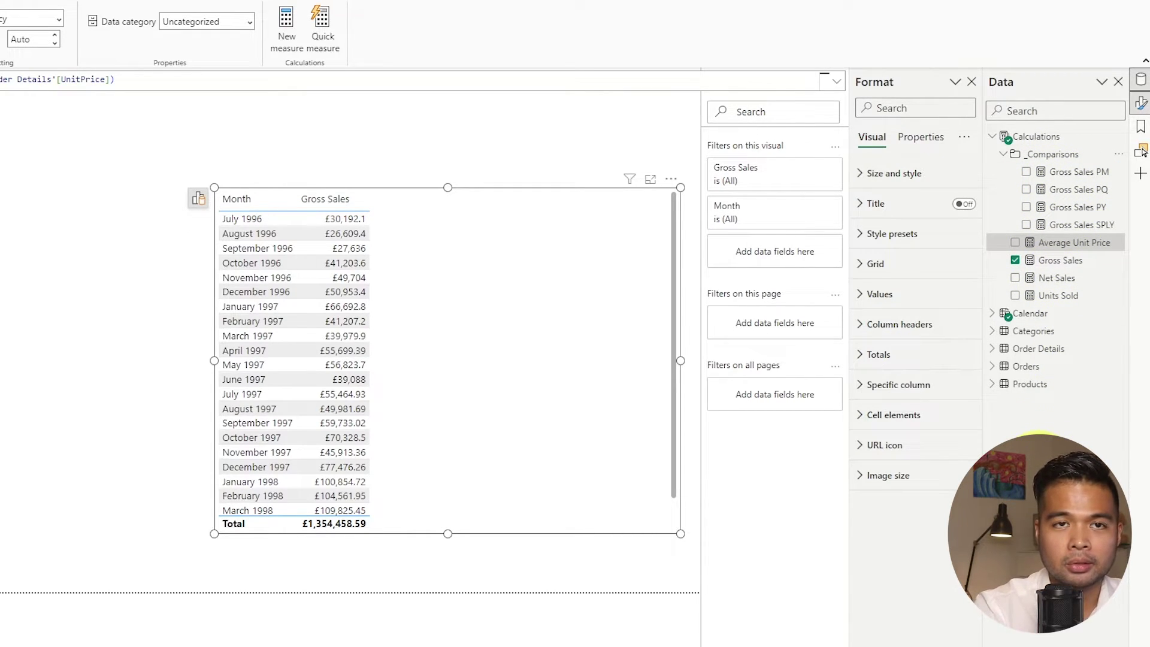
{"action": "left_click", "coordinate": [1084, 175]}
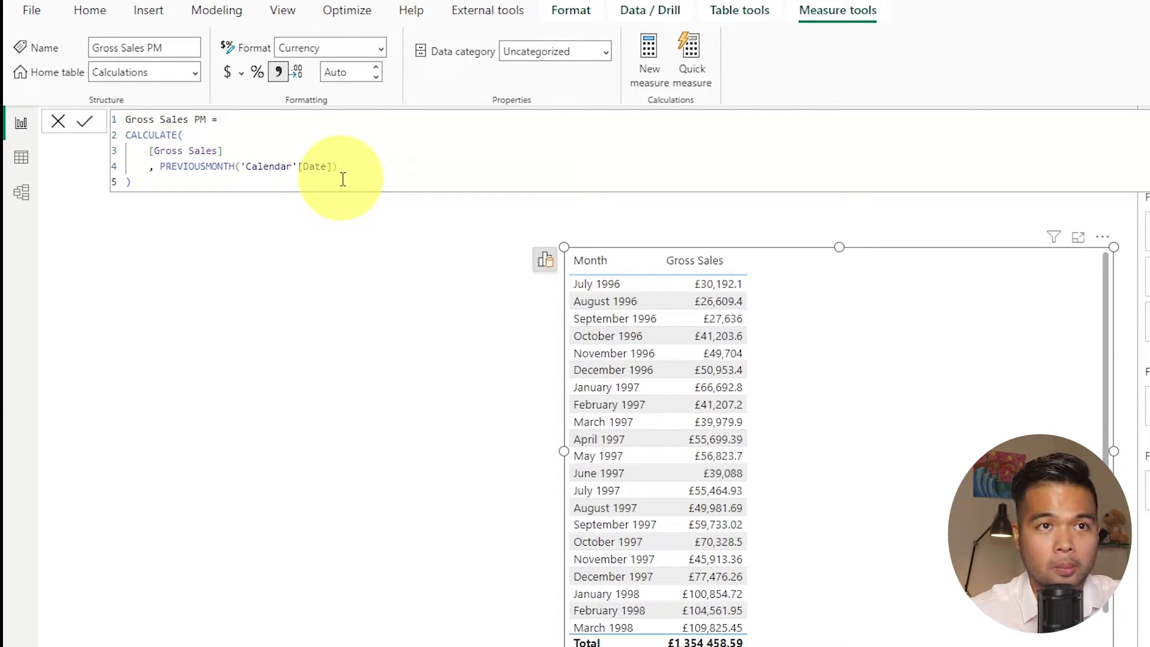
Add the Gross Sales PM measure to the monthly sales table and display its formula.
{"action": "left_click_drag", "start_coordinate": [1085, 228], "coordinate": [530, 359]}
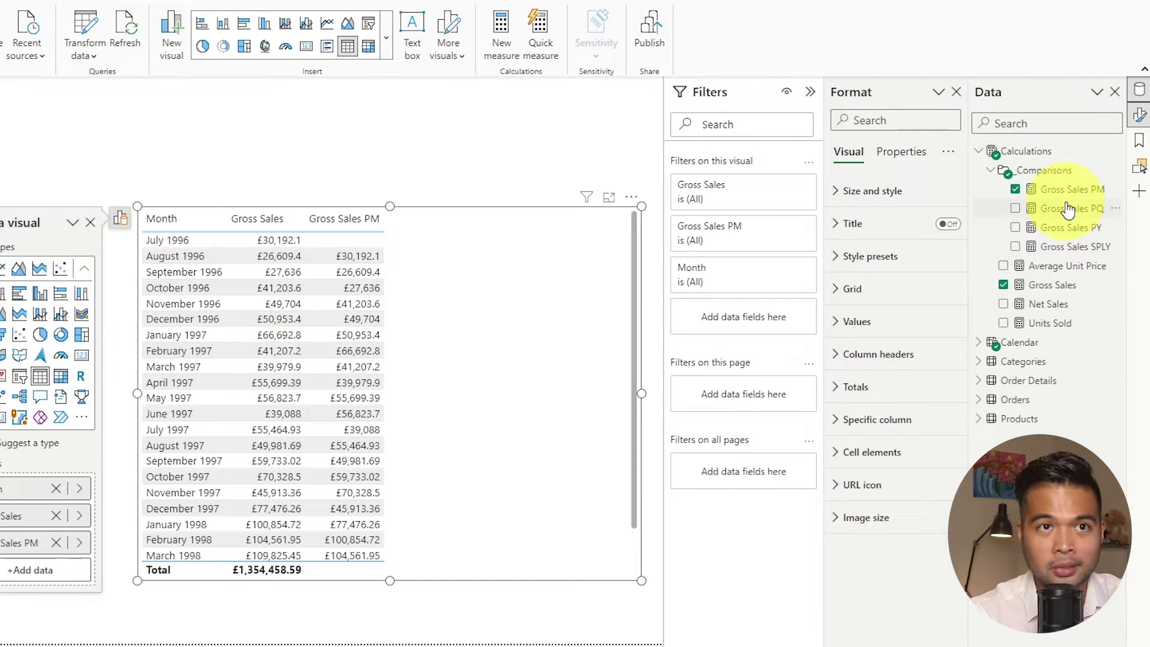
{"action": "left_click", "coordinate": [1070, 190]}
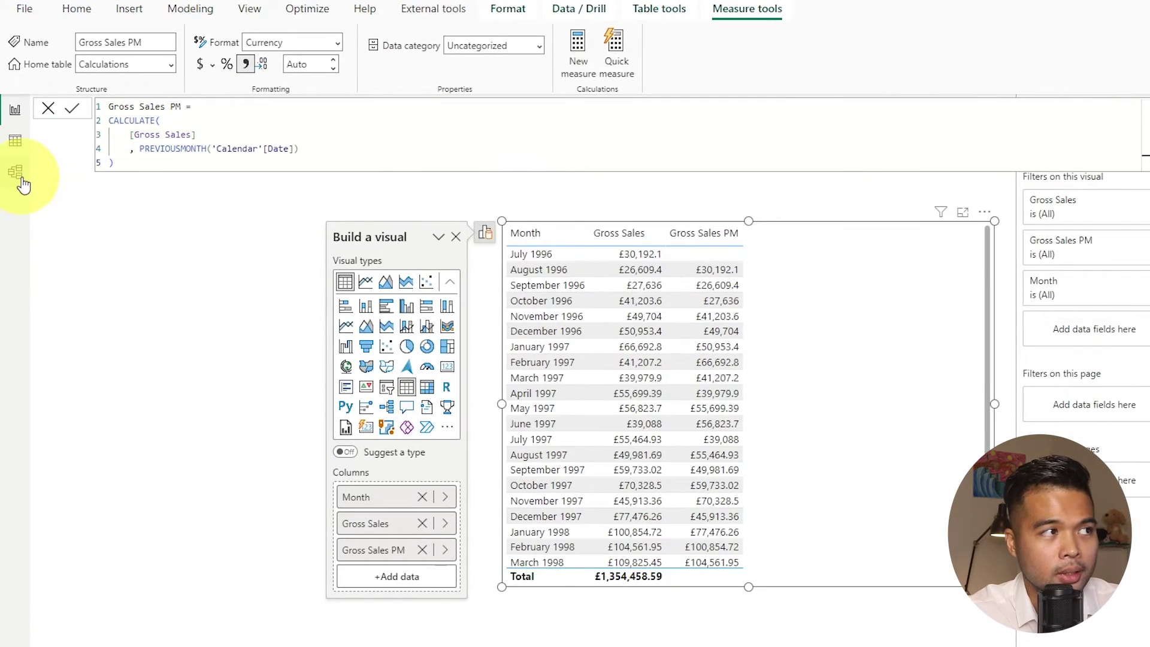
Create a new calculation group in the semantic model and name both the group and its column Comparisons.
{"action": "left_click", "coordinate": [21, 179]}
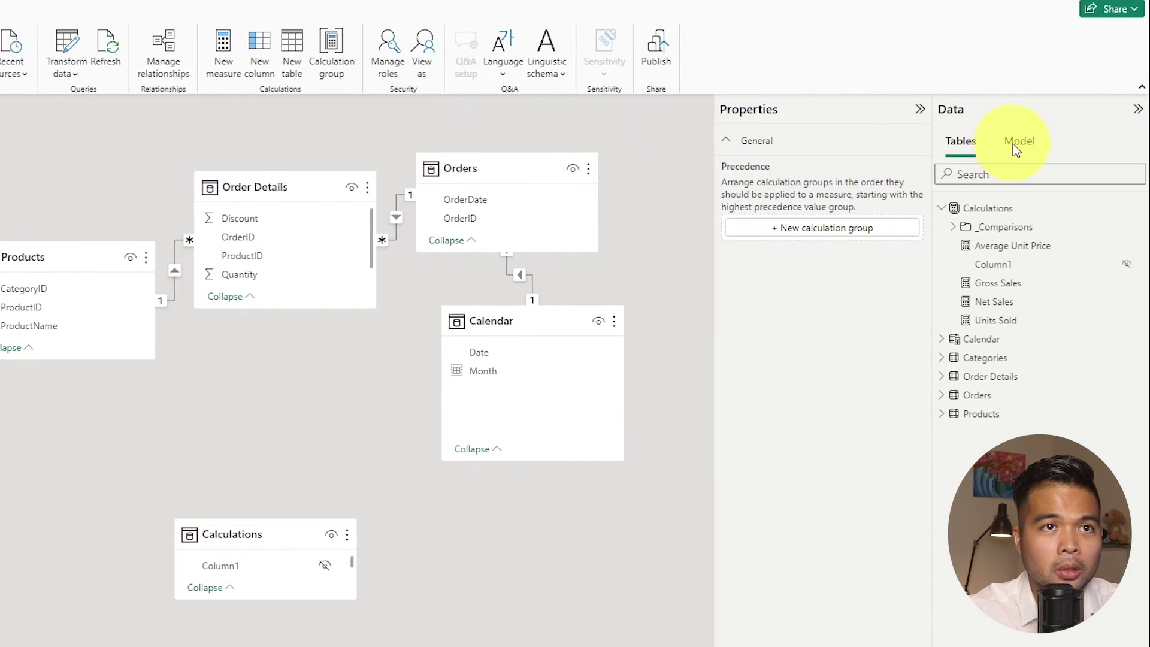
{"action": "left_click", "coordinate": [1020, 141]}
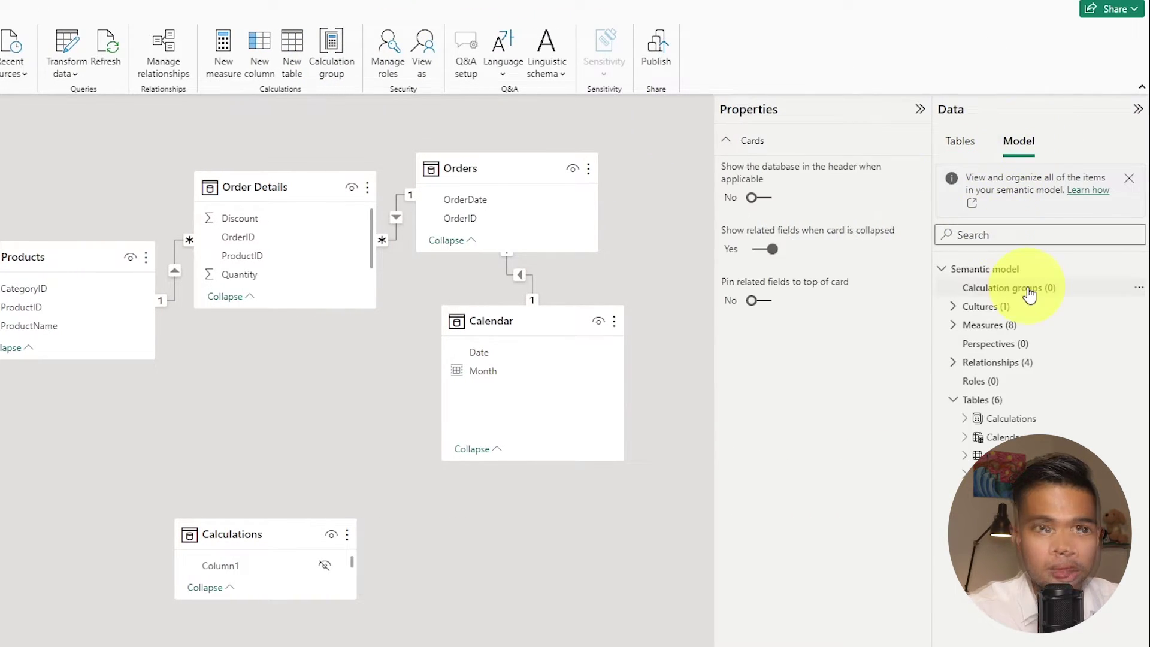
{"action": "right_click", "coordinate": [997, 288]}
{"action": "left_click", "coordinate": [998, 298]}
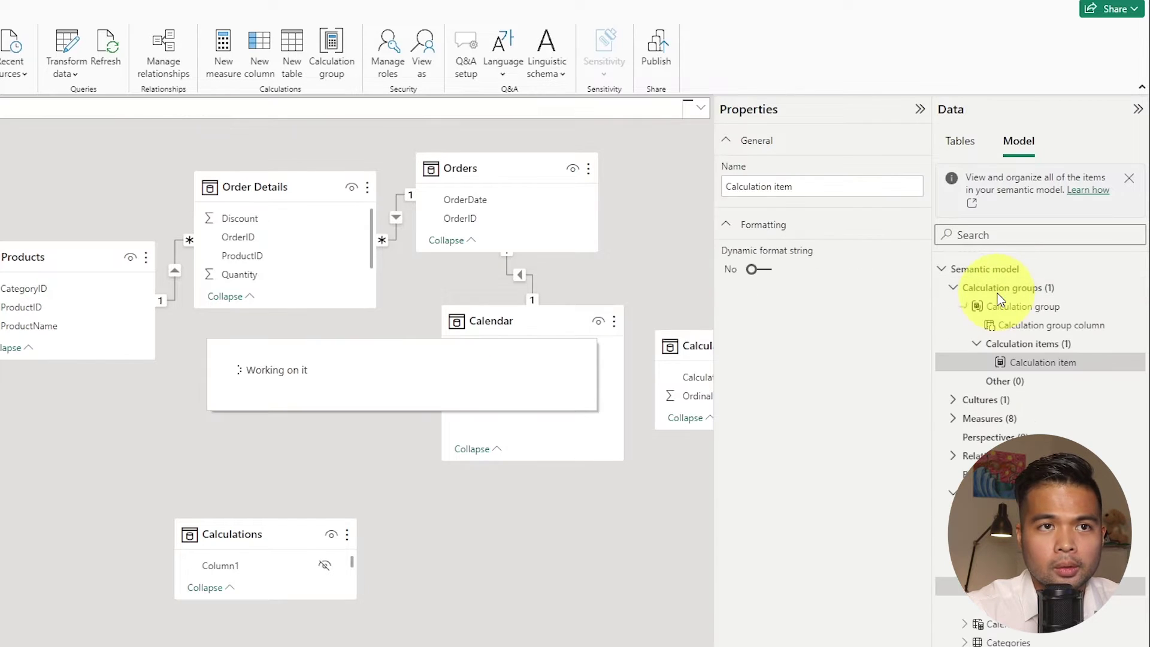
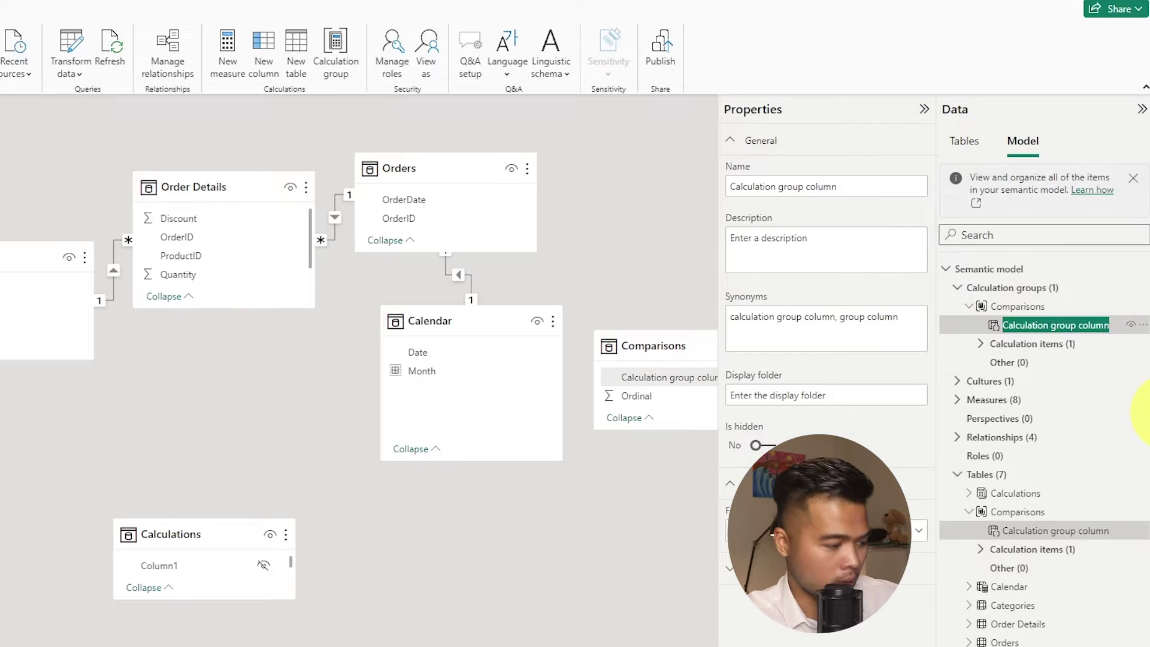
{"action": "type", "text": "Comparisons"}
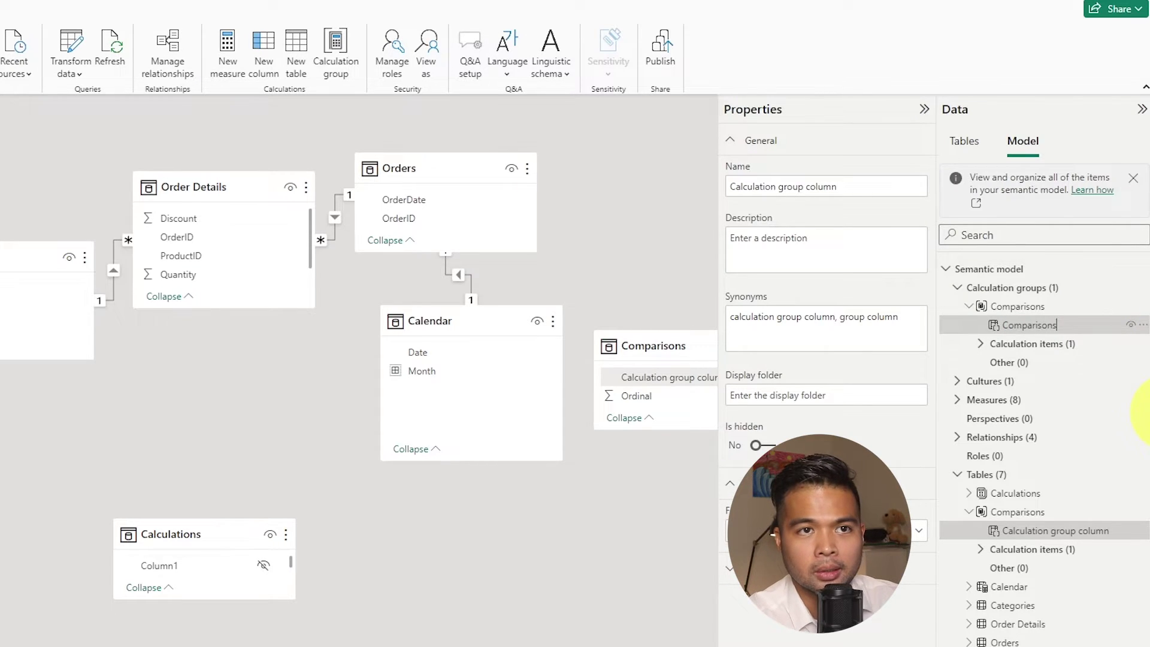
{"action": "key", "text": "Return"}
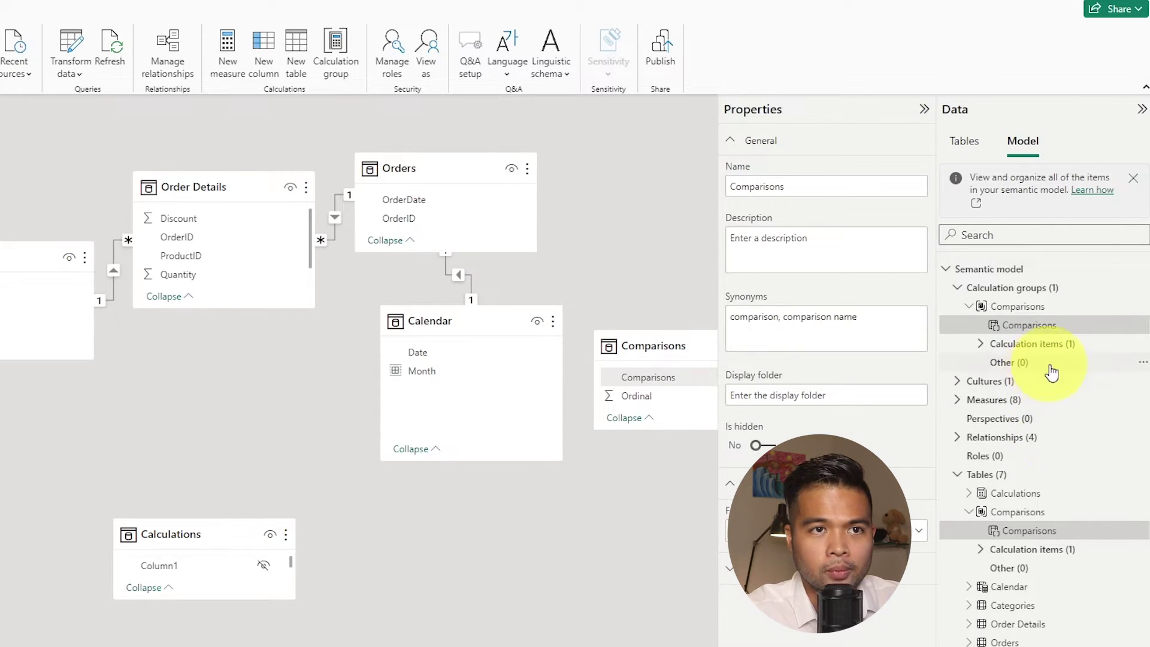
Expand the calculation items and the model's measures, and copy the entire formula of the Gross Sales PM measure.
{"action": "left_click", "coordinate": [980, 344]}
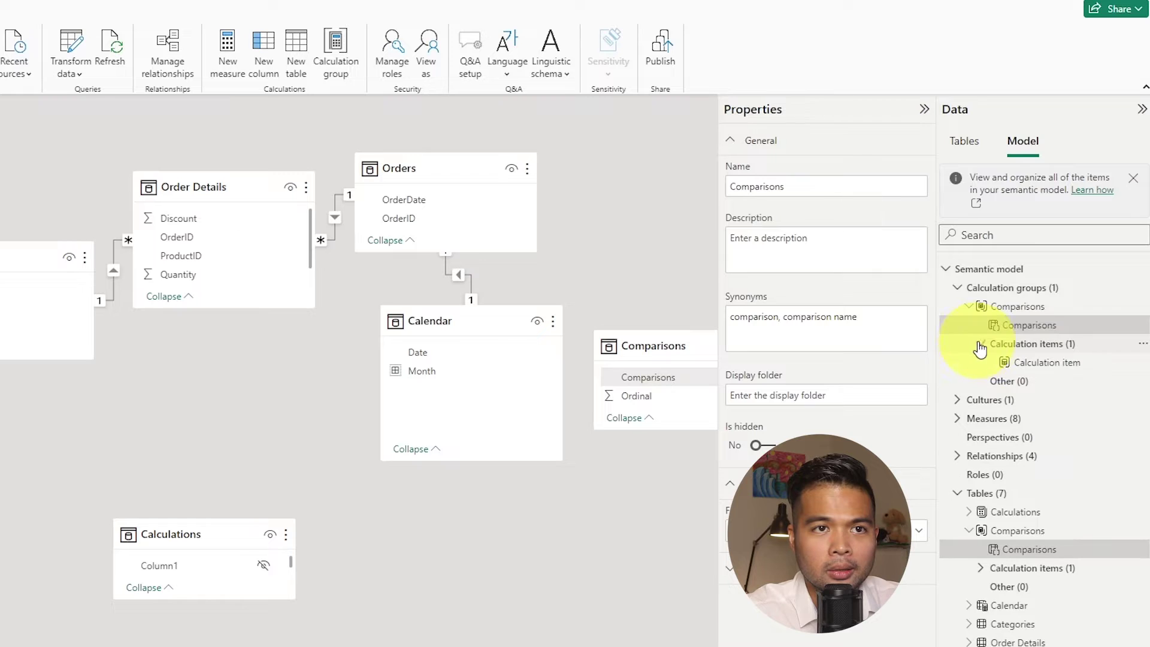
{"action": "left_click", "coordinate": [1019, 363]}
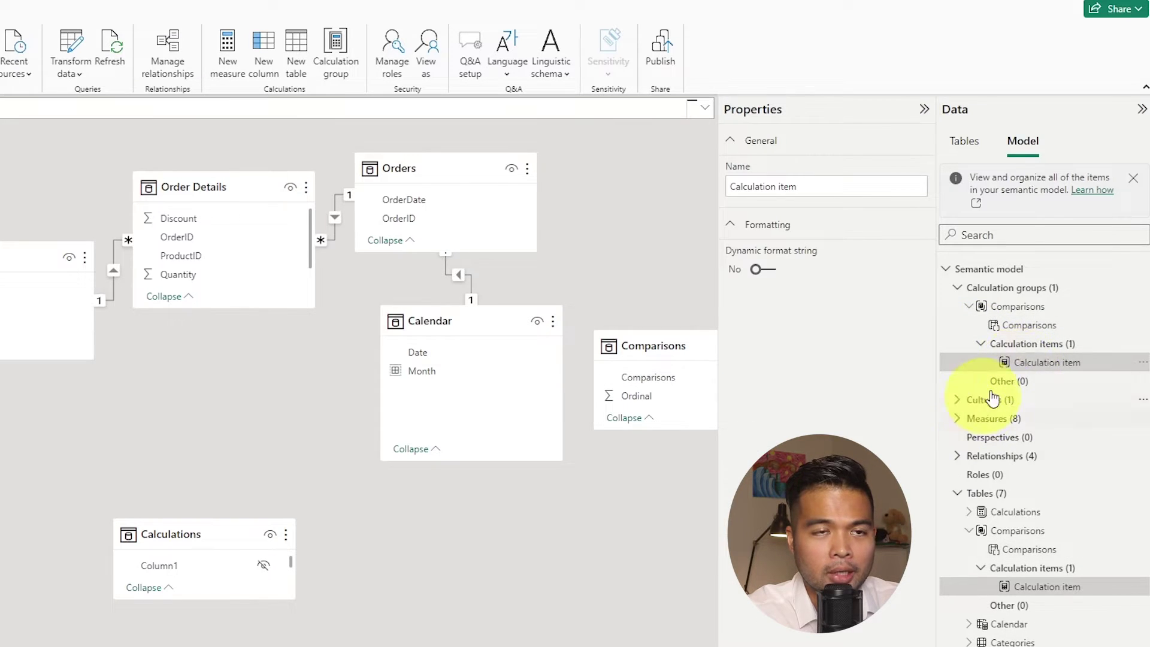
{"action": "left_click", "coordinate": [958, 419]}
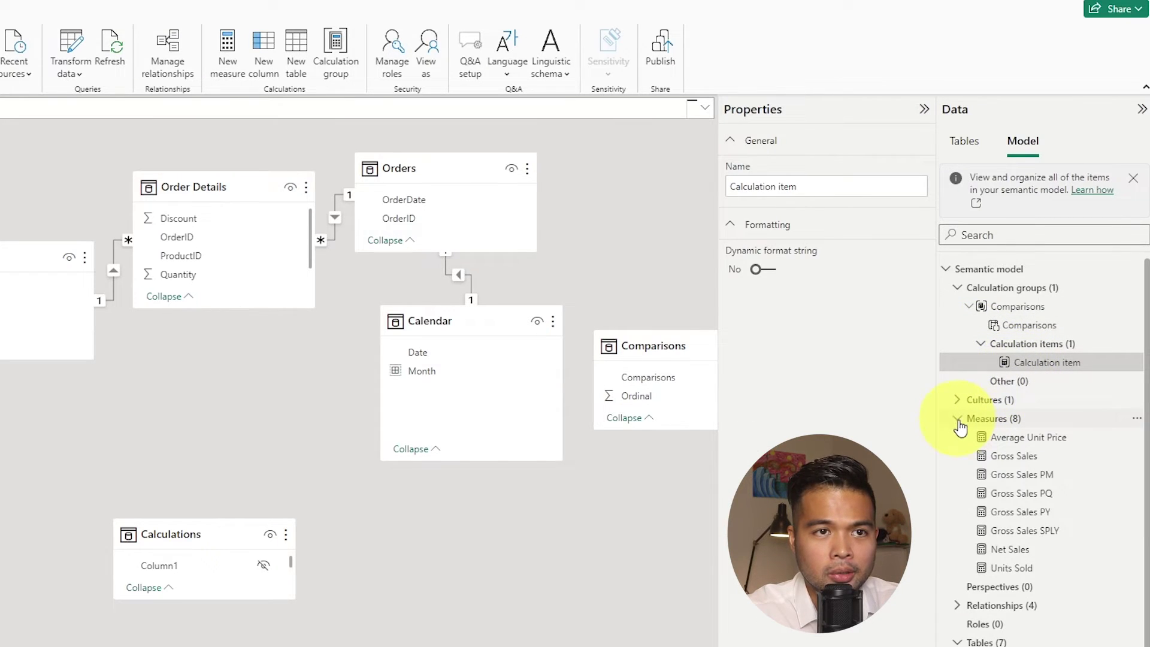
{"action": "left_click", "coordinate": [1045, 478]}
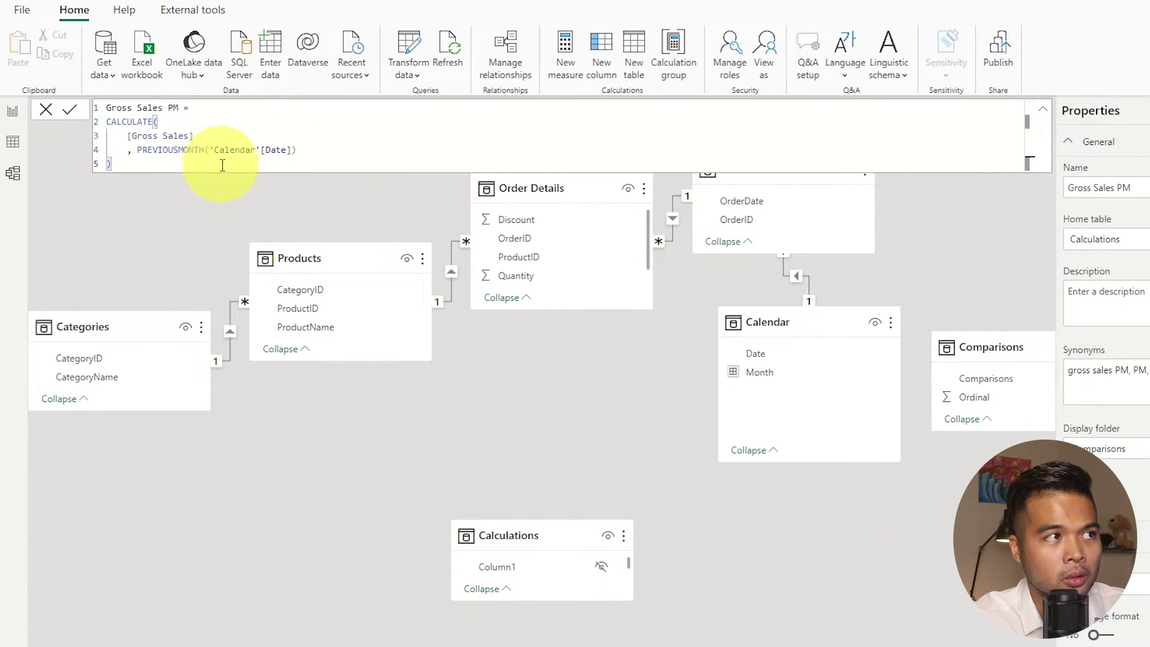
{"action": "key", "text": "ctrl+a"}
{"action": "key", "text": "ctrl+c"}
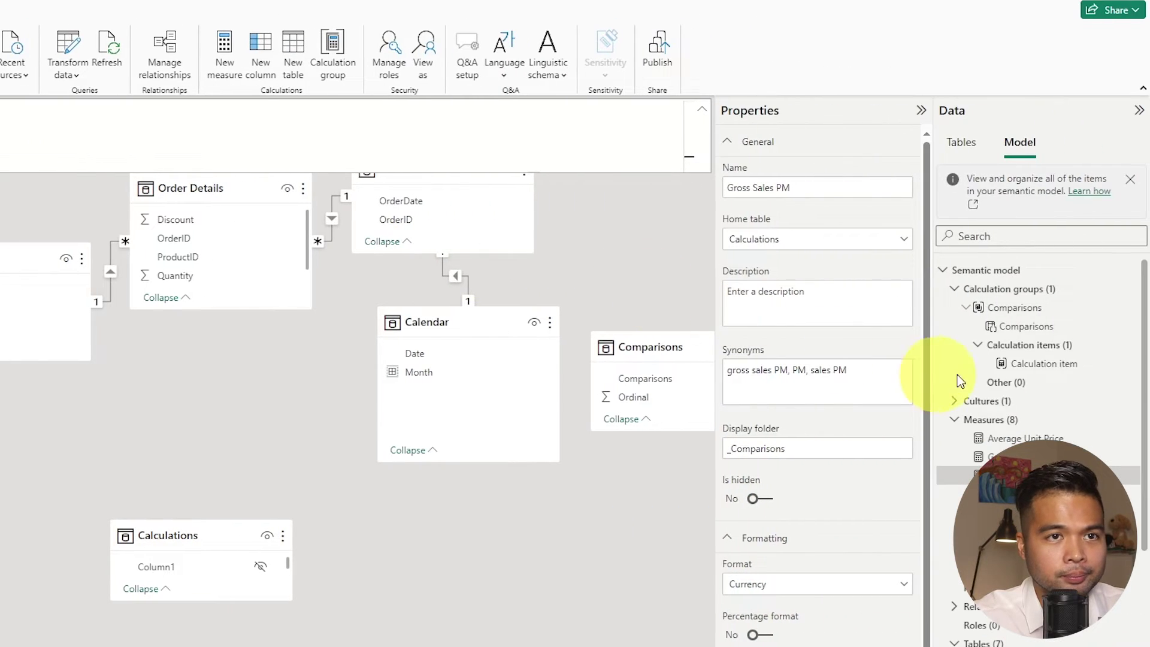
Replace the calculation item's default expression with the copied formula and rename it Previous Month.
{"action": "left_click", "coordinate": [1045, 363]}
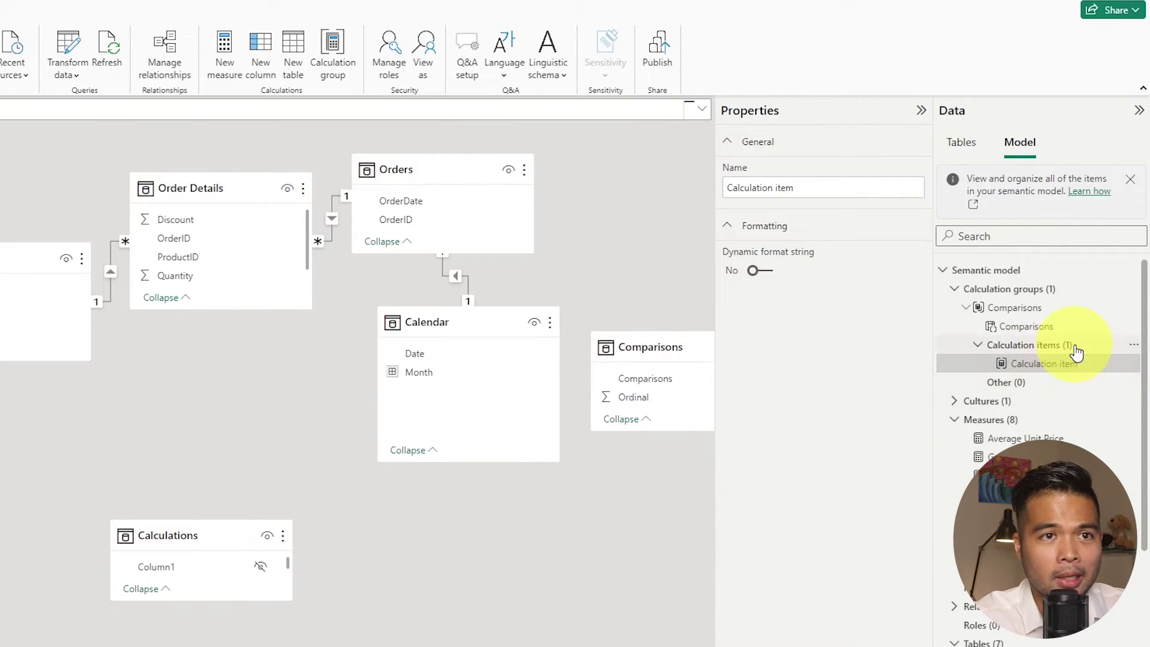
{"action": "left_click_drag", "start_coordinate": [291, 108], "coordinate": [114, 106]}
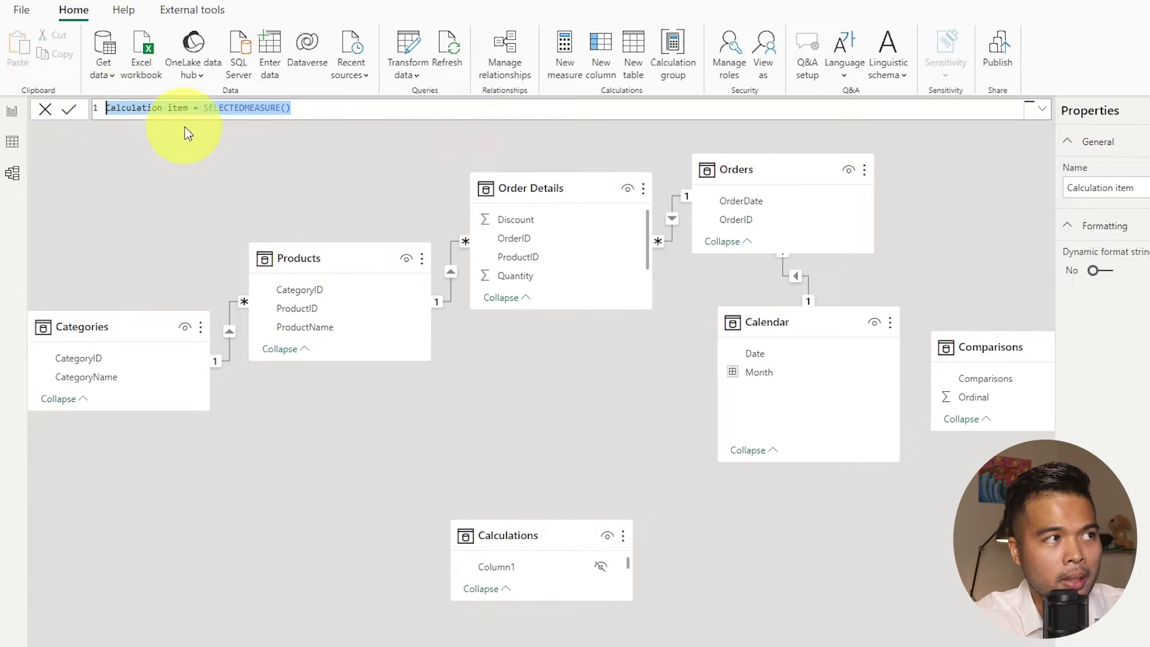
{"action": "key", "text": "ctrl+v"}
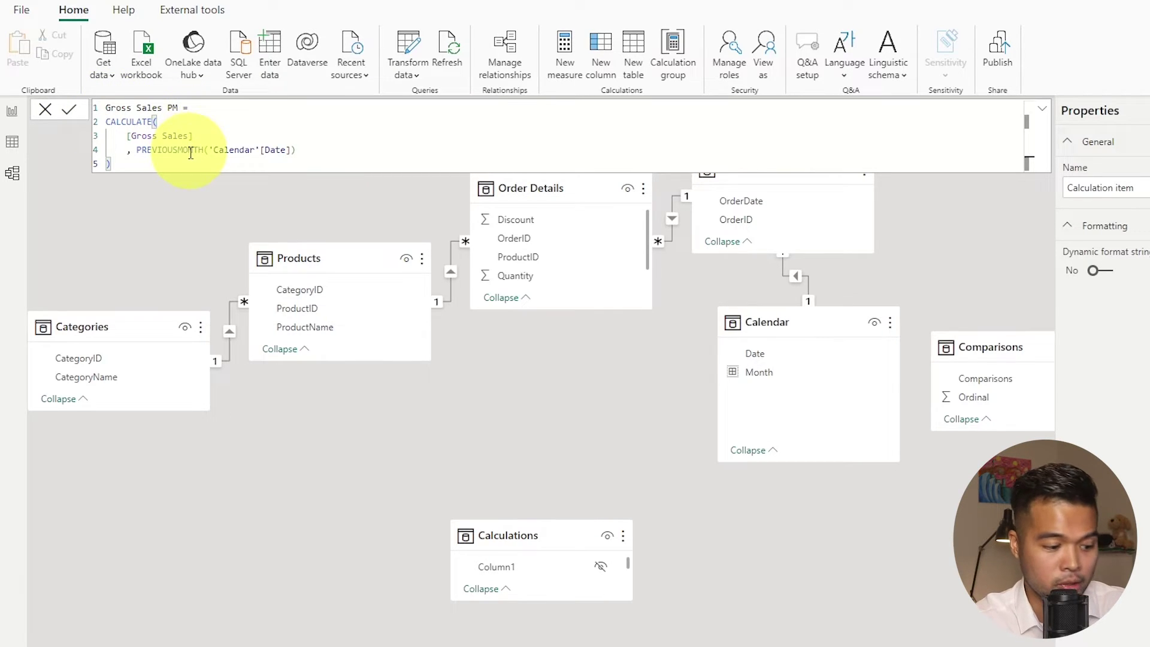
{"action": "left_click_drag", "start_coordinate": [178, 107], "coordinate": [106, 107]}
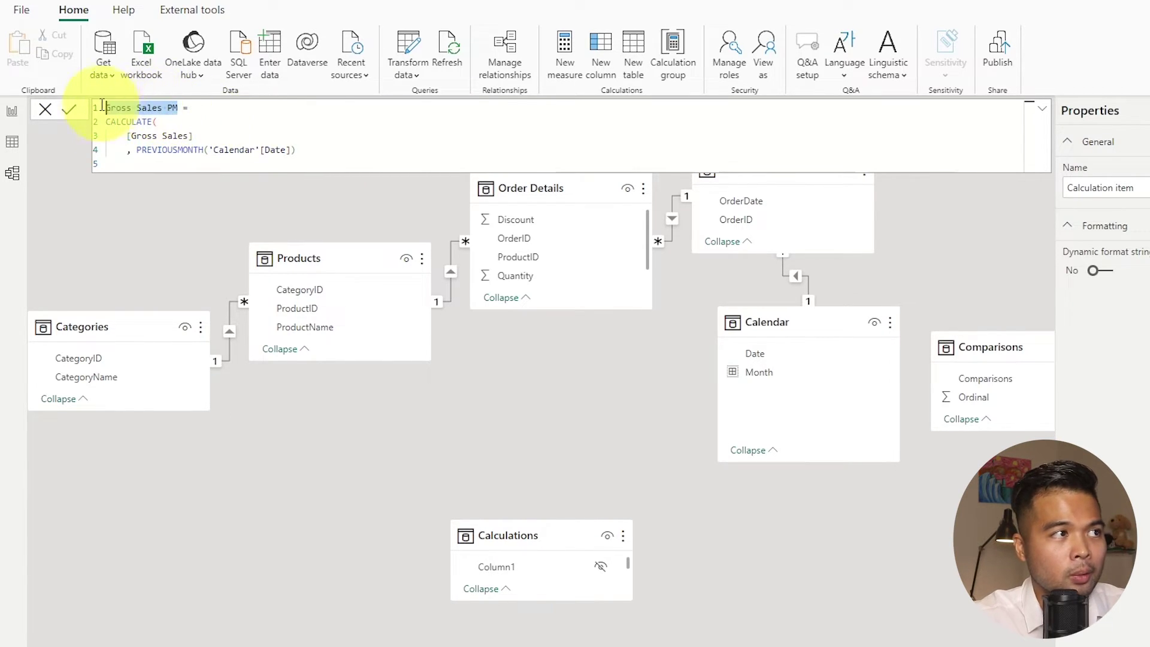
{"action": "type", "text": "Pre"}
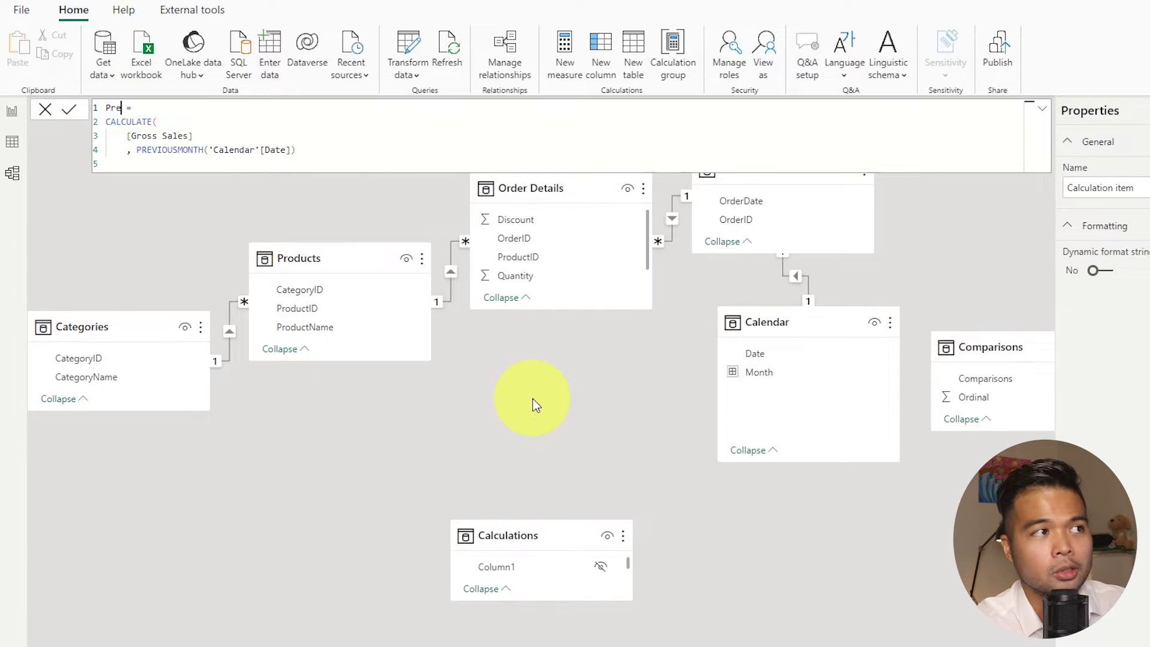
{"action": "type", "text": "vious Month"}
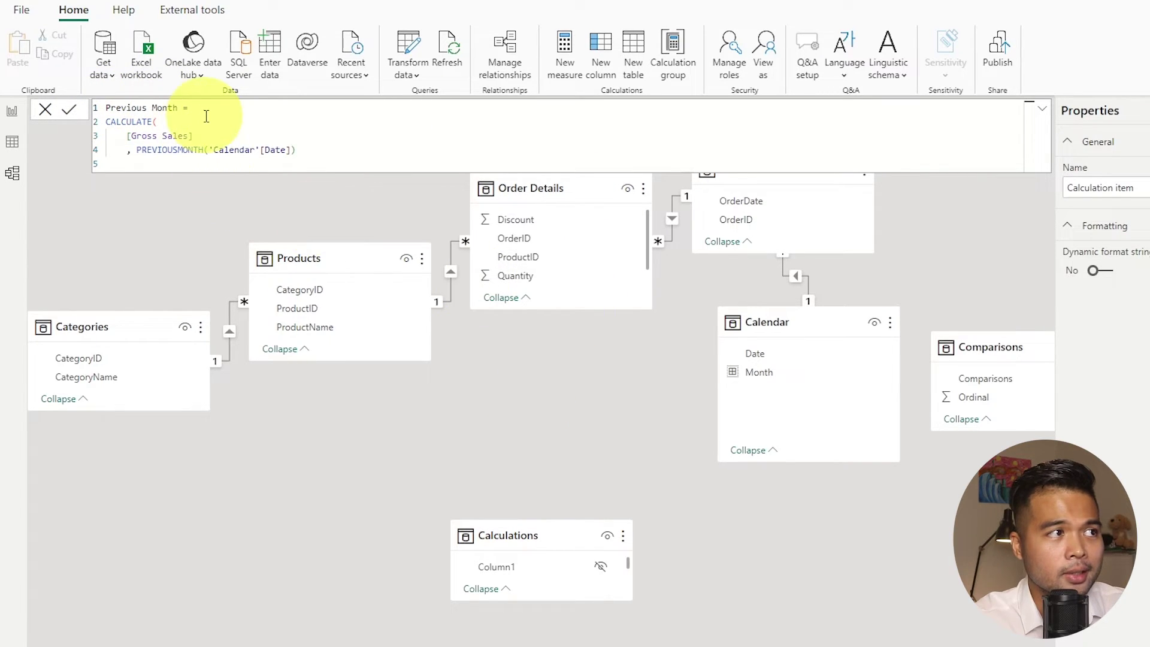
Replace [Gross Sales] with SELECTEDMEASURE() in the Previous Month calculation item, close the CALCULATE parenthesis and commit the formula.
{"action": "double_click", "coordinate": [151, 136]}
{"action": "left_click_drag", "start_coordinate": [152, 136], "coordinate": [125, 138]}
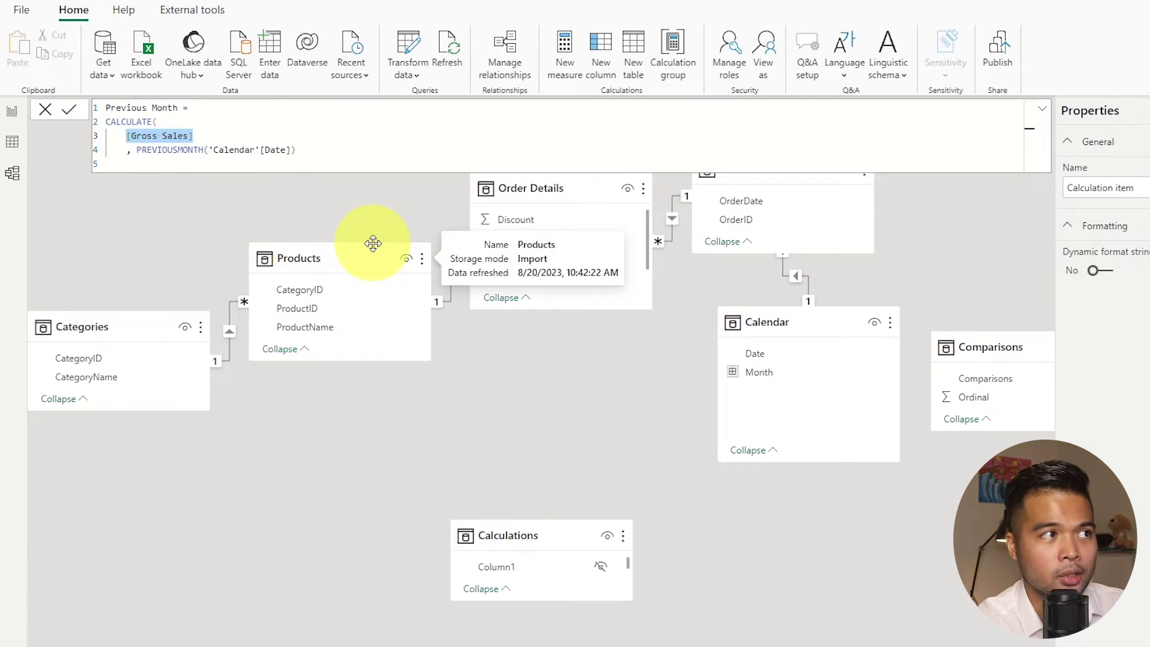
{"action": "key", "text": "BackSpace"}
{"action": "type", "text": "SELE"}
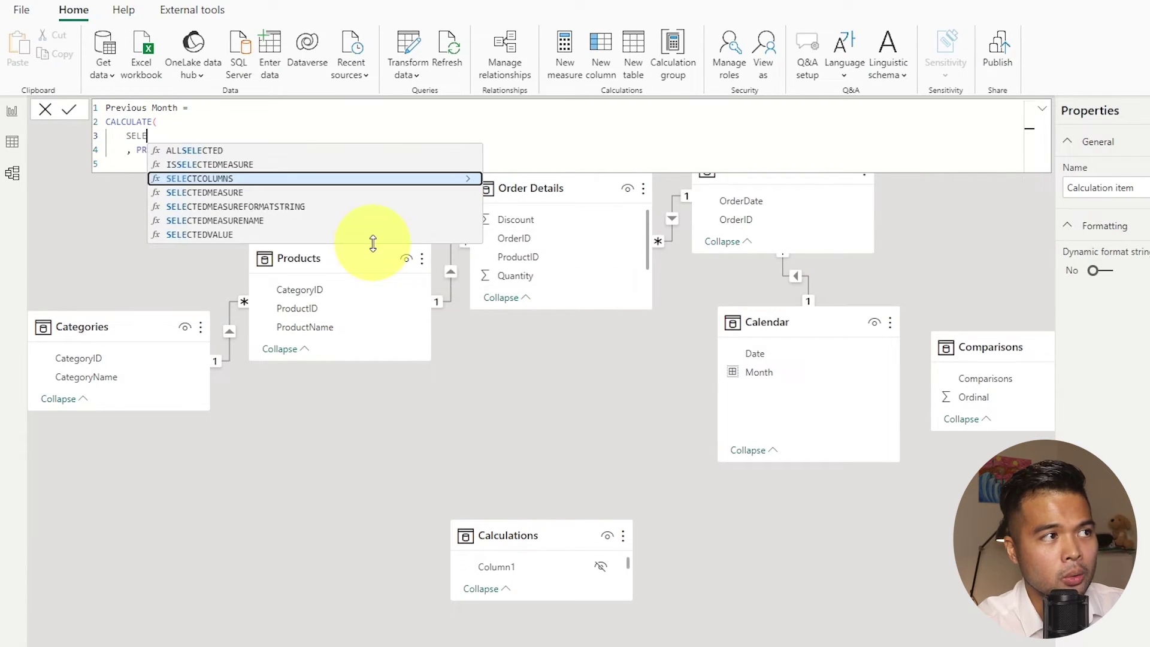
{"action": "type", "text": "CTED"}
{"action": "key", "text": "Tab"}
{"action": "type", "text": ")"}
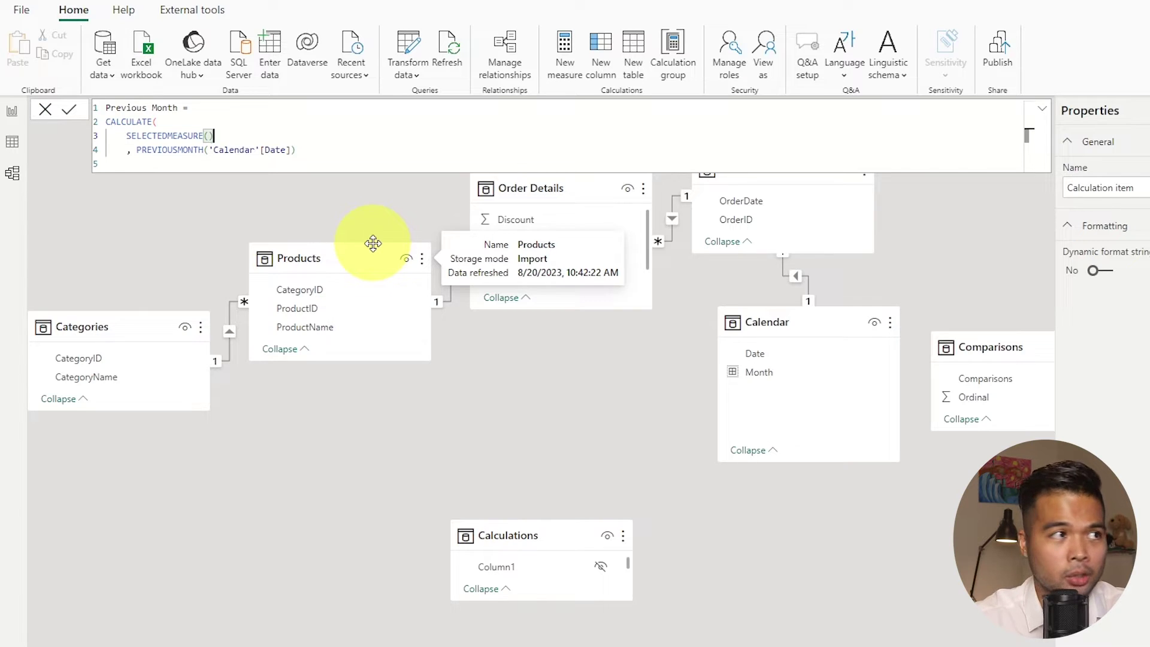
{"action": "left_click", "coordinate": [324, 151]}
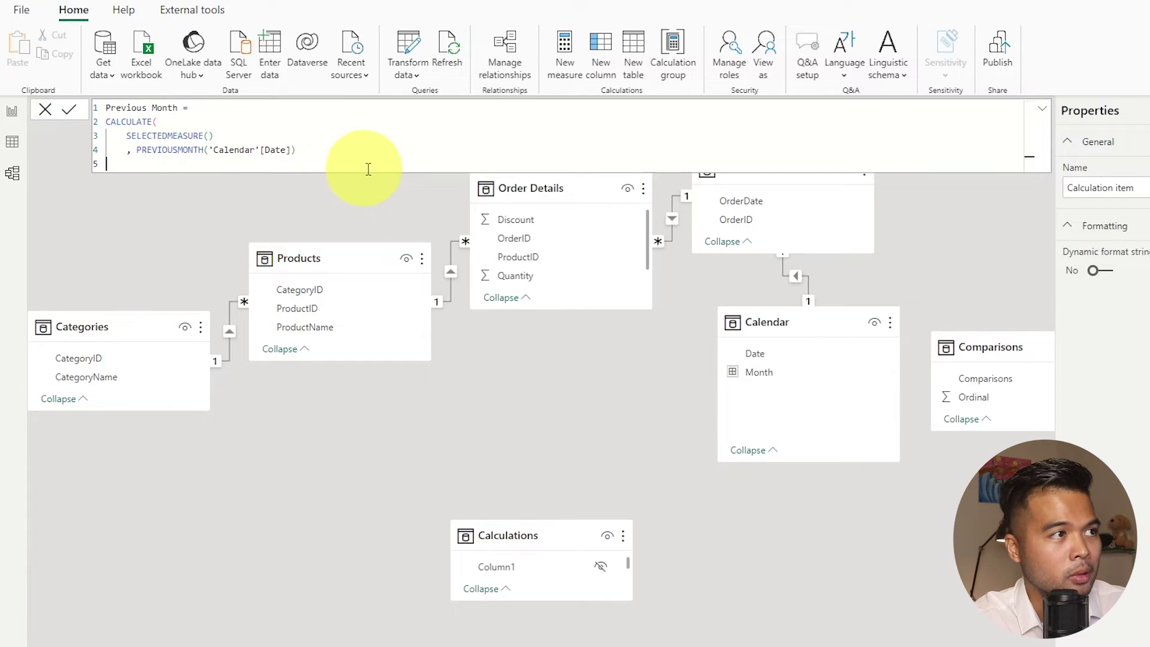
{"action": "type", "text": ")"}
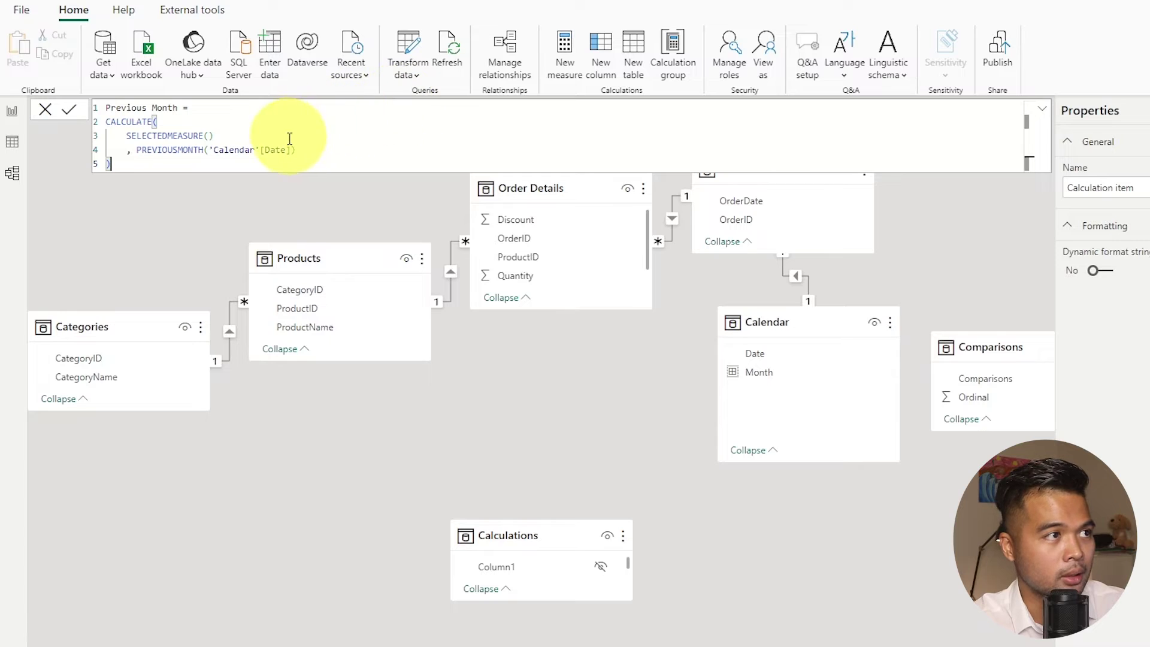
{"action": "left_click", "coordinate": [433, 137]}
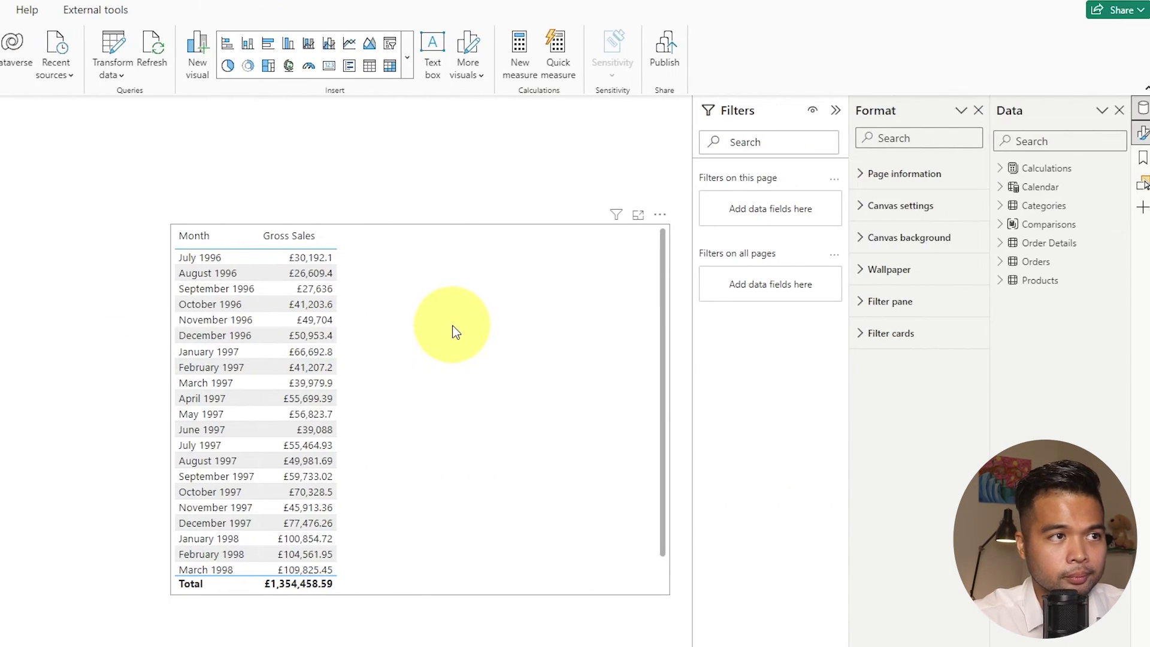
Delete the monthly sales table from the report page and insert a large matrix visual in its place.
{"action": "left_click", "coordinate": [482, 279]}
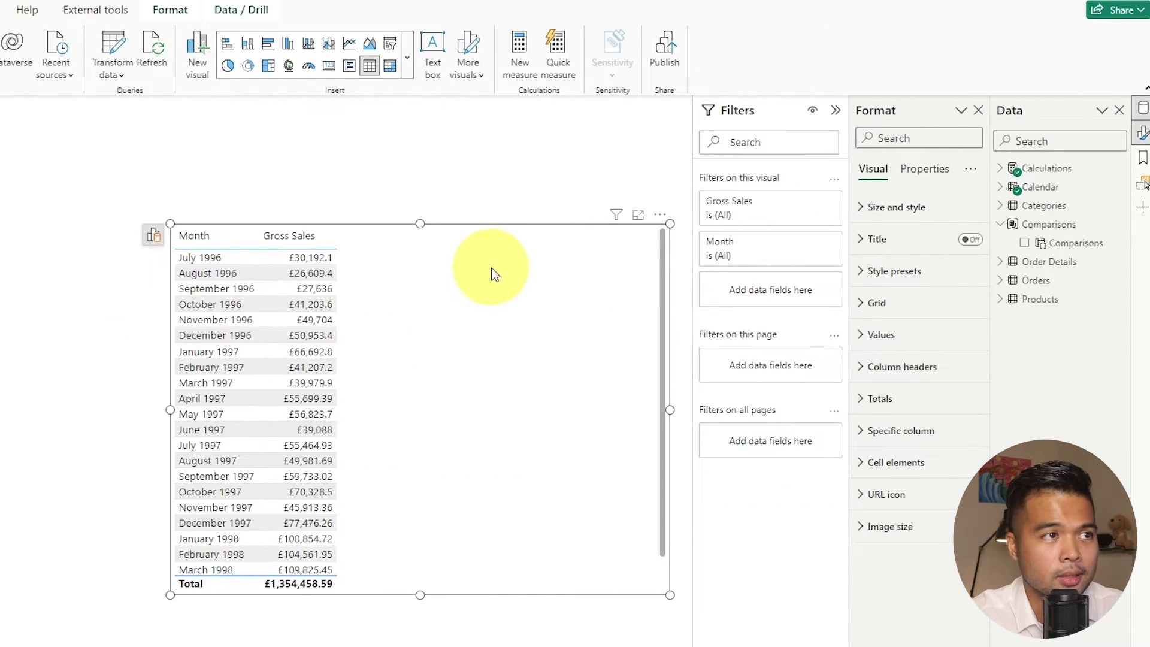
{"action": "key", "text": "Delete"}
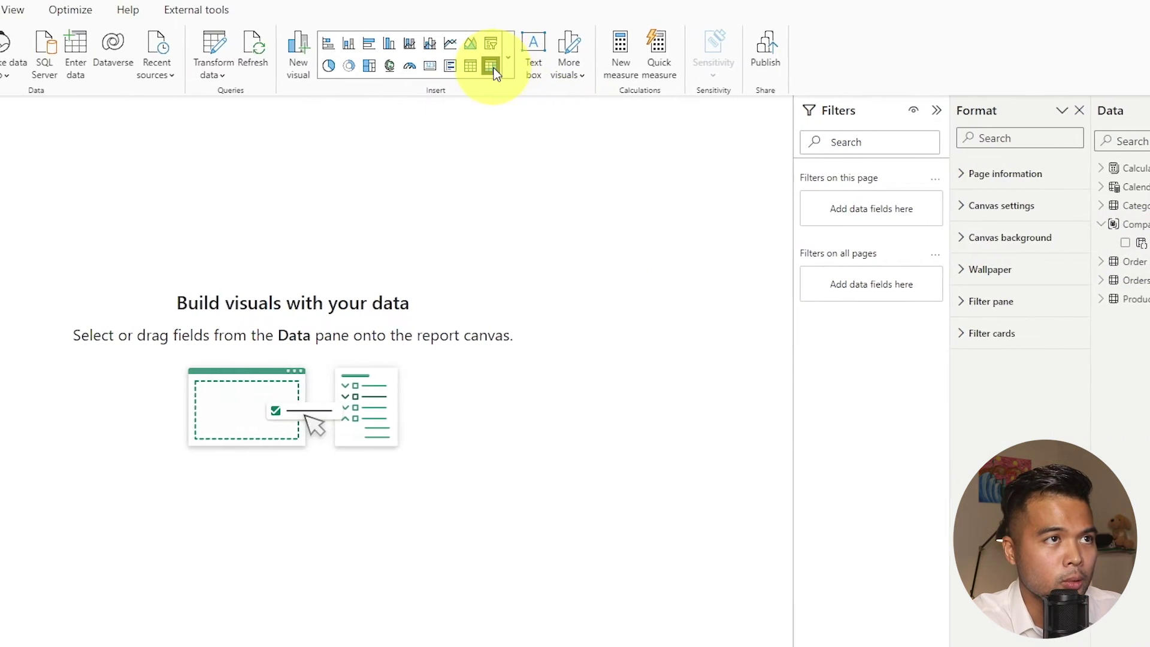
{"action": "left_click", "coordinate": [390, 66]}
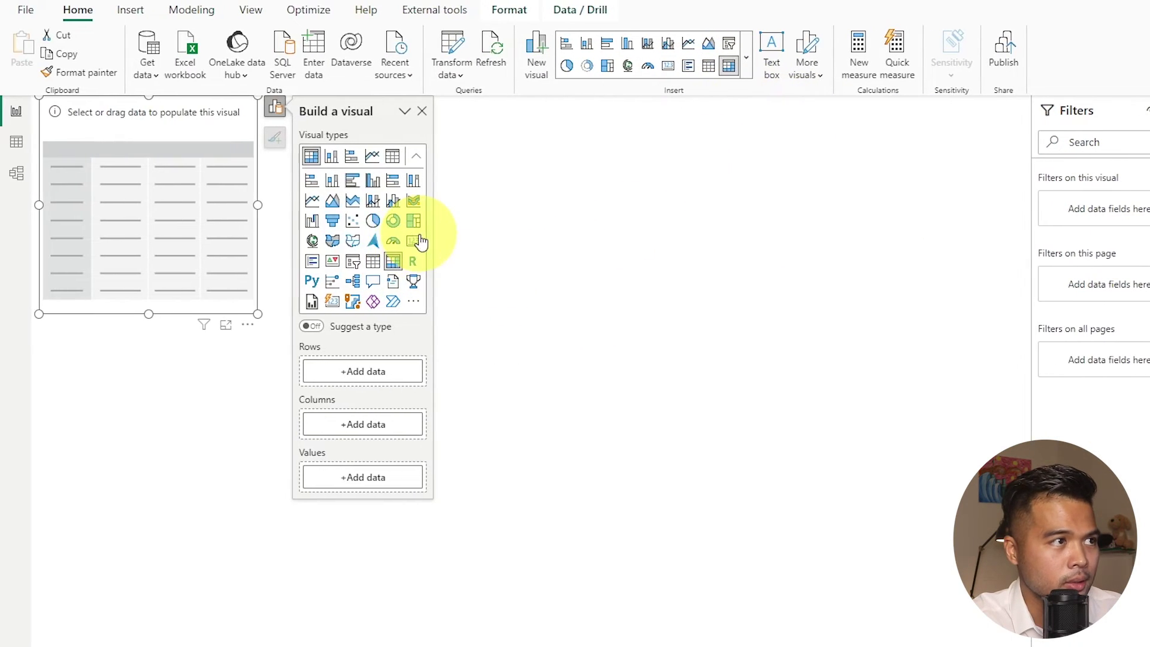
{"action": "left_click_drag", "start_coordinate": [165, 201], "coordinate": [587, 330]}
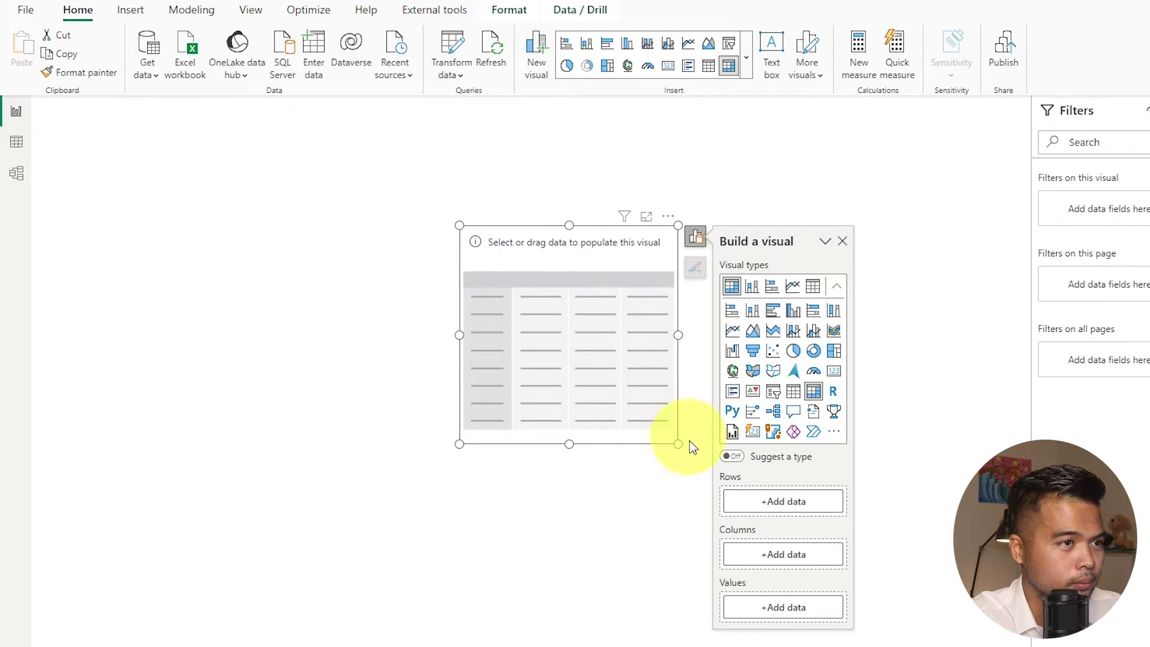
{"action": "left_click_drag", "start_coordinate": [677, 443], "coordinate": [994, 612]}
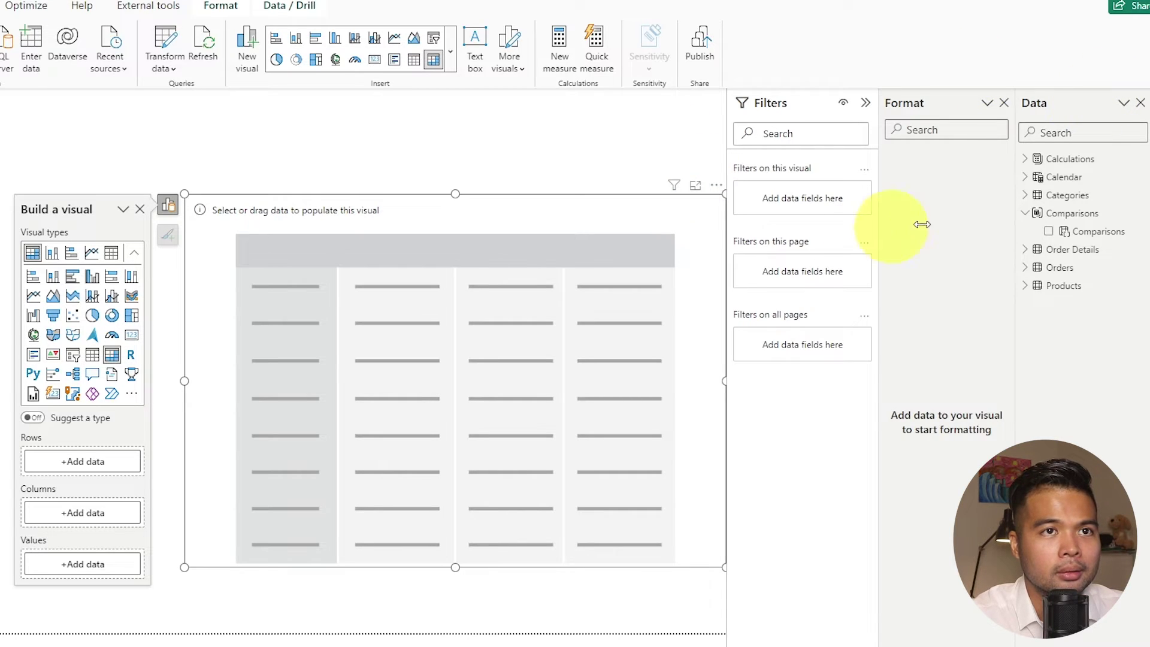
Set the matrix rows to the Calendar Month field and its columns to Comparisons, and check the visual's error details.
{"action": "left_click", "coordinate": [1026, 177]}
{"action": "left_click_drag", "start_coordinate": [1075, 213], "coordinate": [82, 463]}
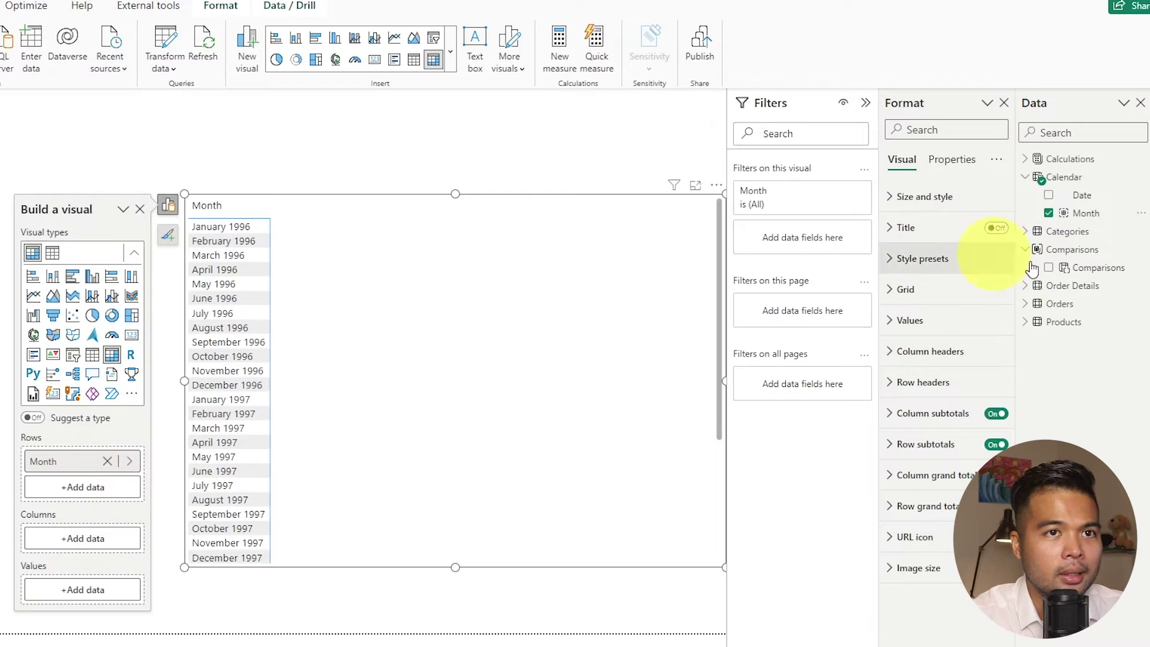
{"action": "left_click_drag", "start_coordinate": [1106, 277], "coordinate": [117, 544]}
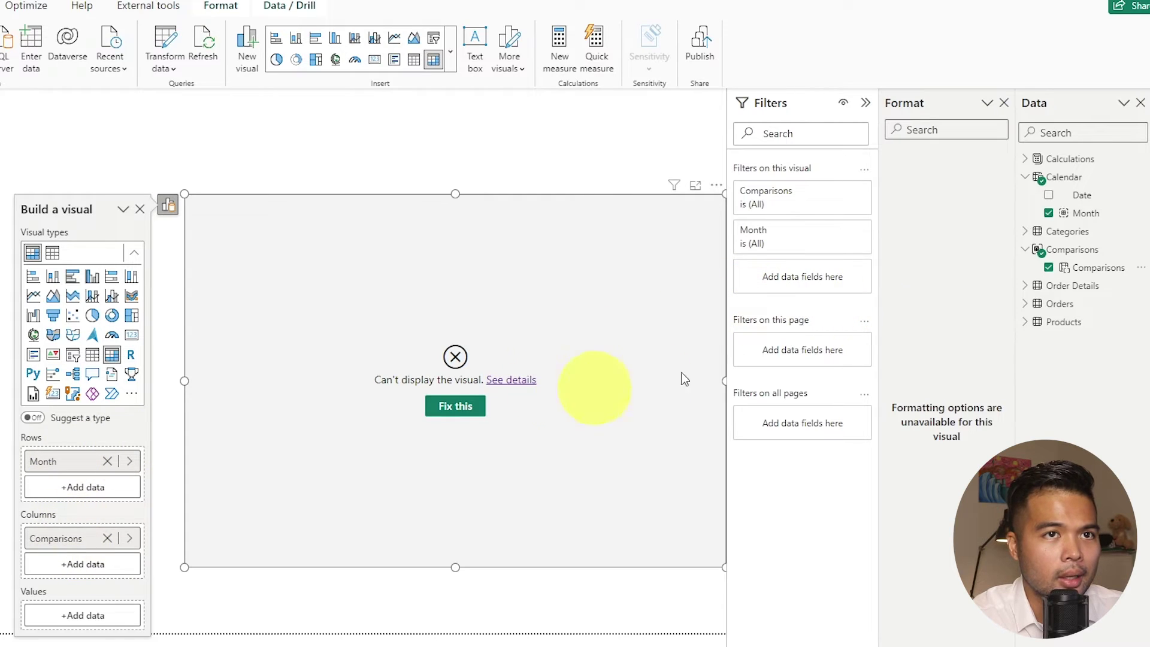
{"action": "left_click", "coordinate": [530, 380]}
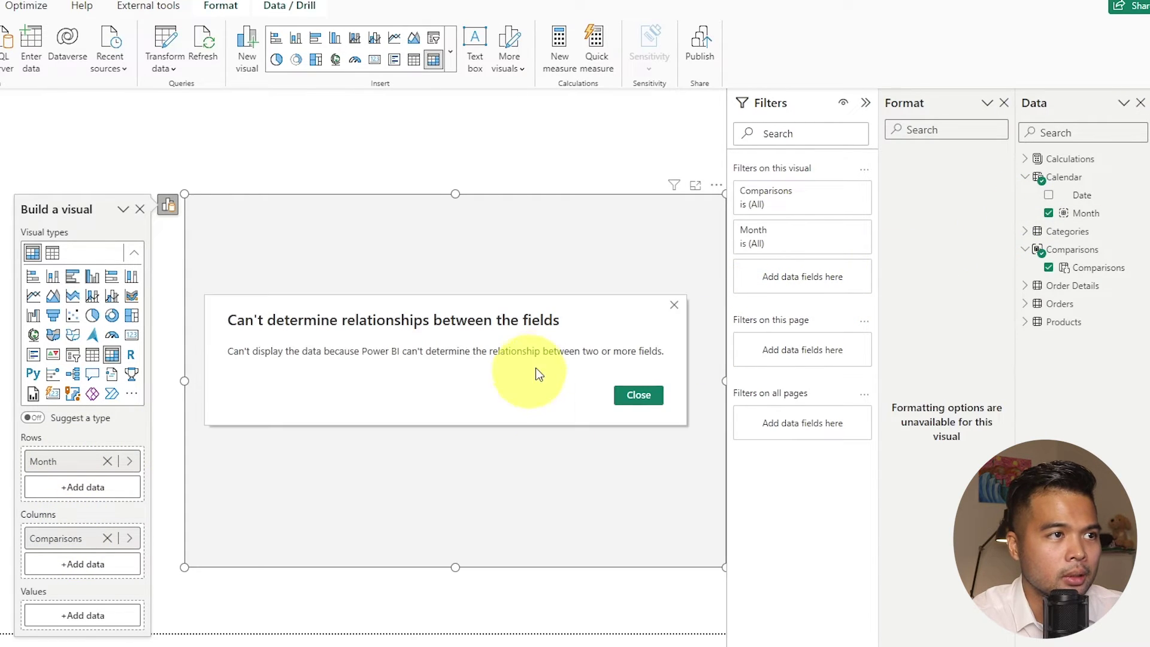
{"action": "left_click", "coordinate": [637, 396]}
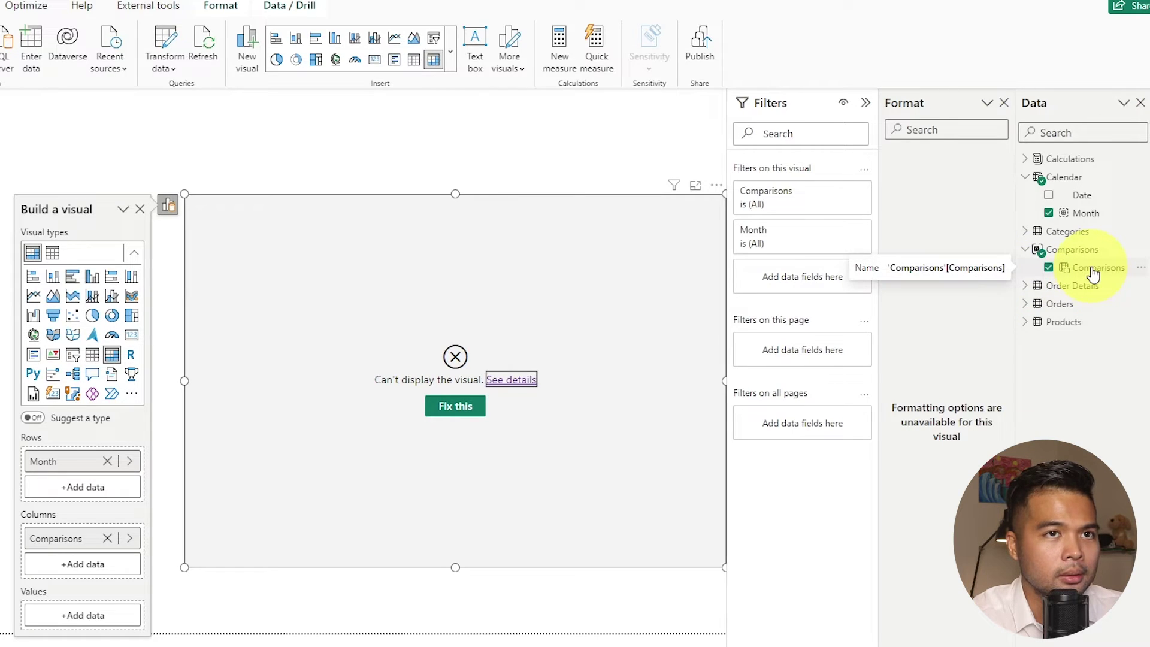
Add the Gross Sales, Net Sales, Average Unit Price and Units Sold measures as the matrix values.
{"action": "left_click", "coordinate": [1034, 159]}
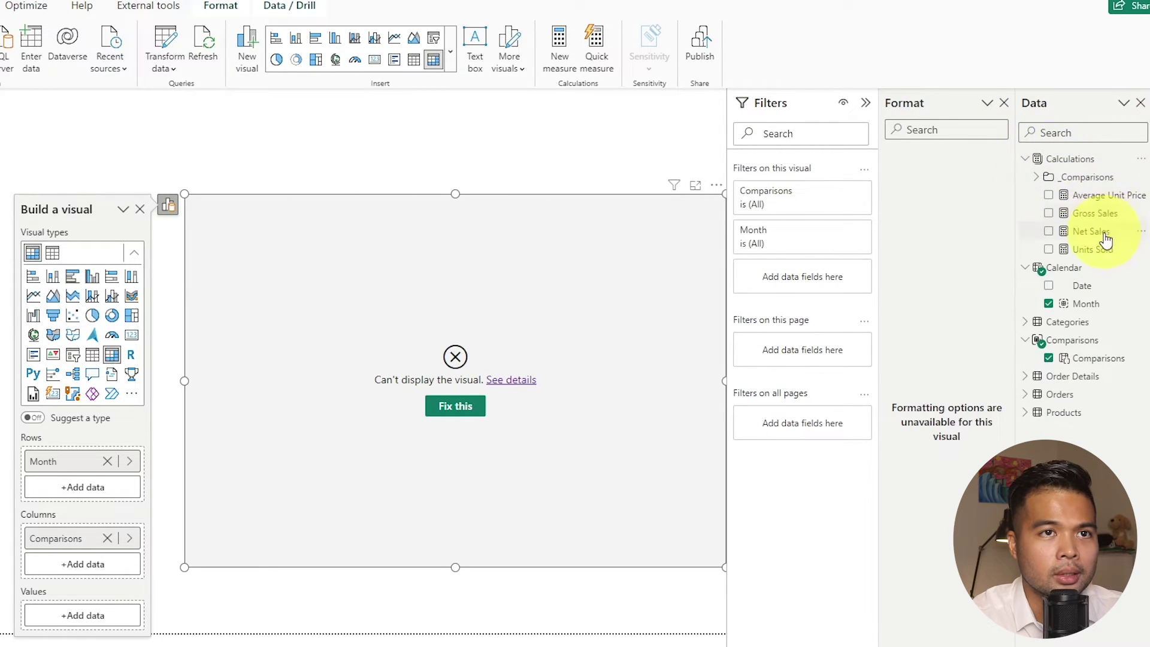
{"action": "left_click_drag", "start_coordinate": [1096, 214], "coordinate": [116, 623]}
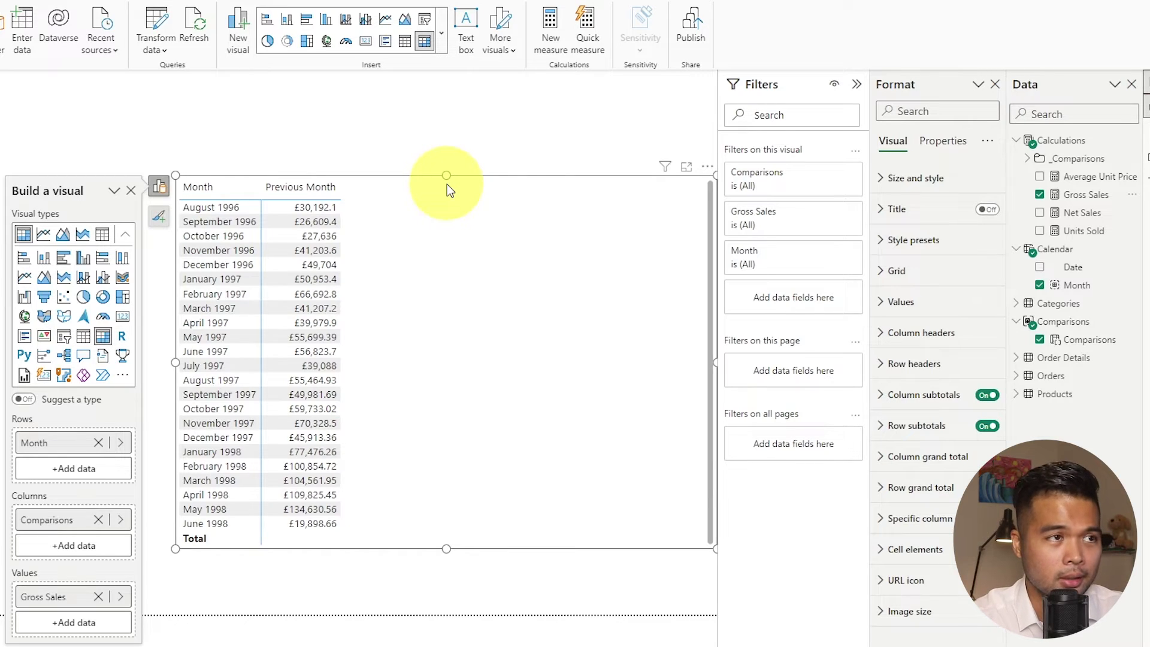
{"action": "left_click_drag", "start_coordinate": [1085, 221], "coordinate": [78, 628]}
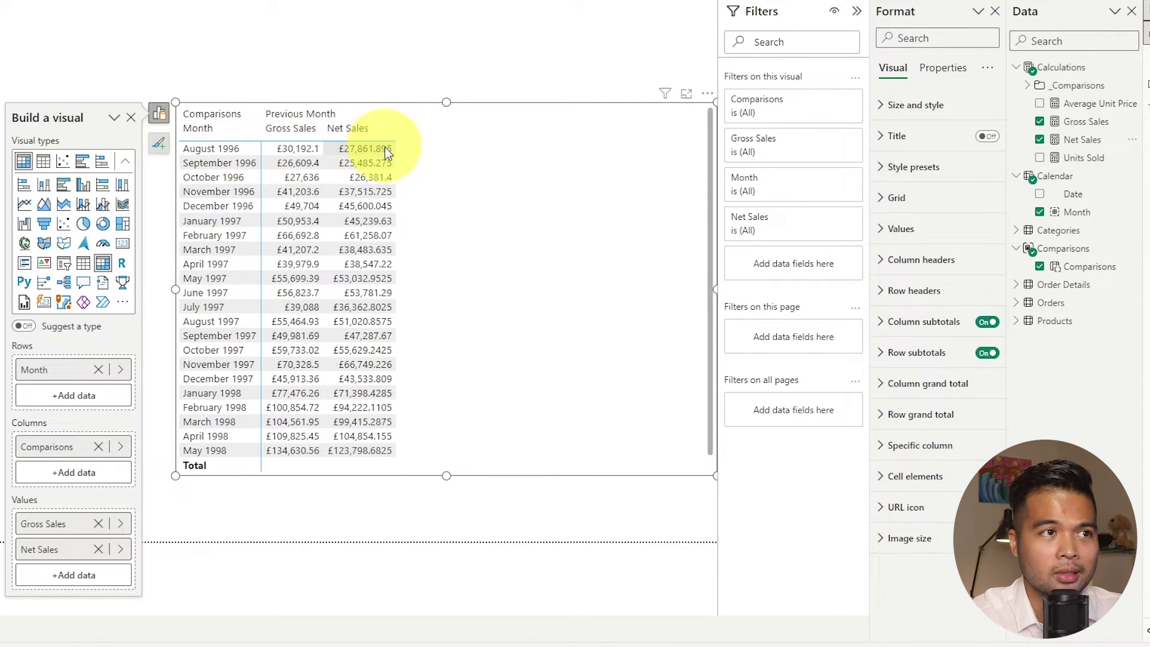
{"action": "left_click_drag", "start_coordinate": [1078, 103], "coordinate": [103, 569]}
{"action": "left_click_drag", "start_coordinate": [1079, 157], "coordinate": [77, 598]}
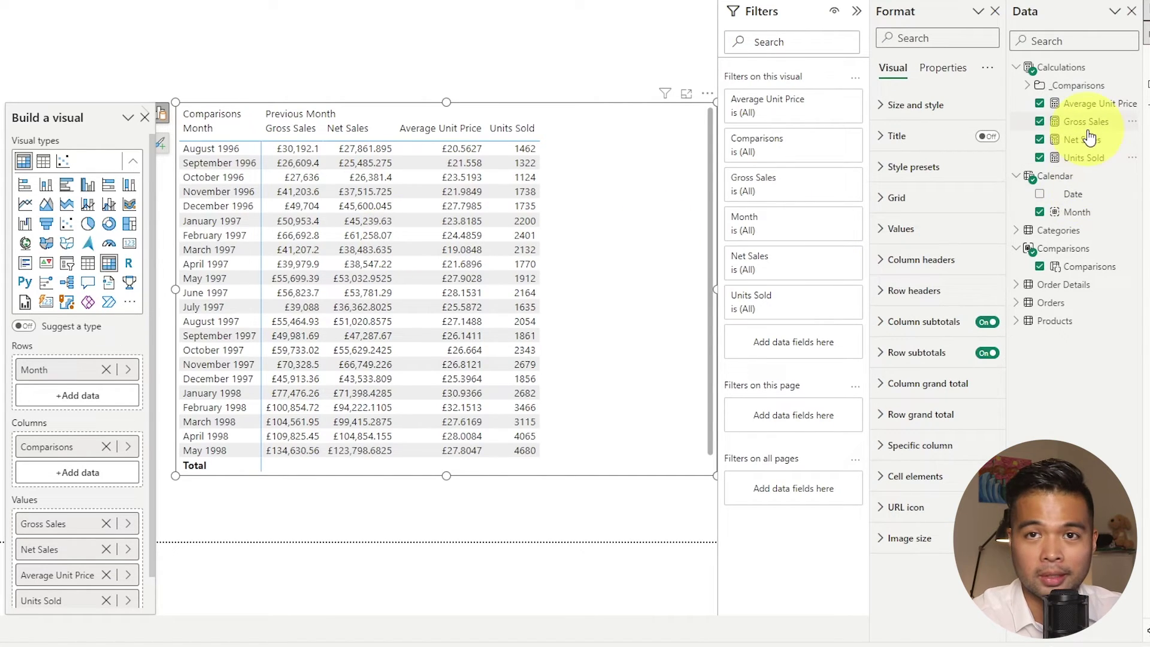
Delete the Gross Sales PM measure in the _Comparisons folder from the model.
{"action": "left_click", "coordinate": [1028, 86]}
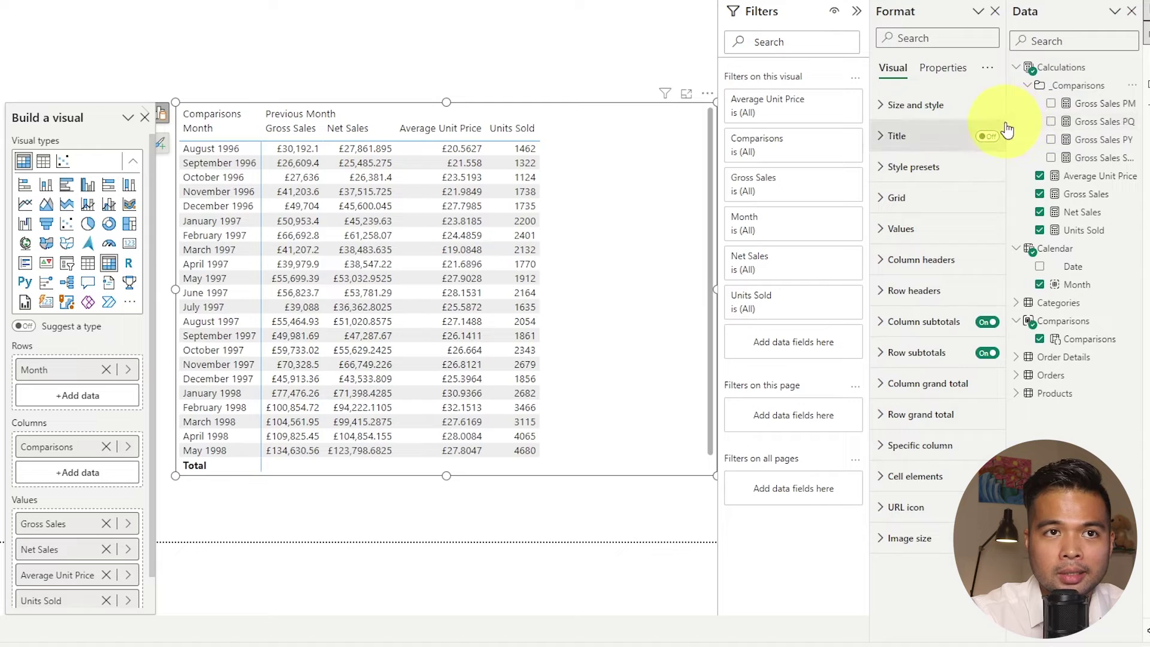
{"action": "left_click", "coordinate": [1094, 105]}
{"action": "right_click", "coordinate": [1094, 106]}
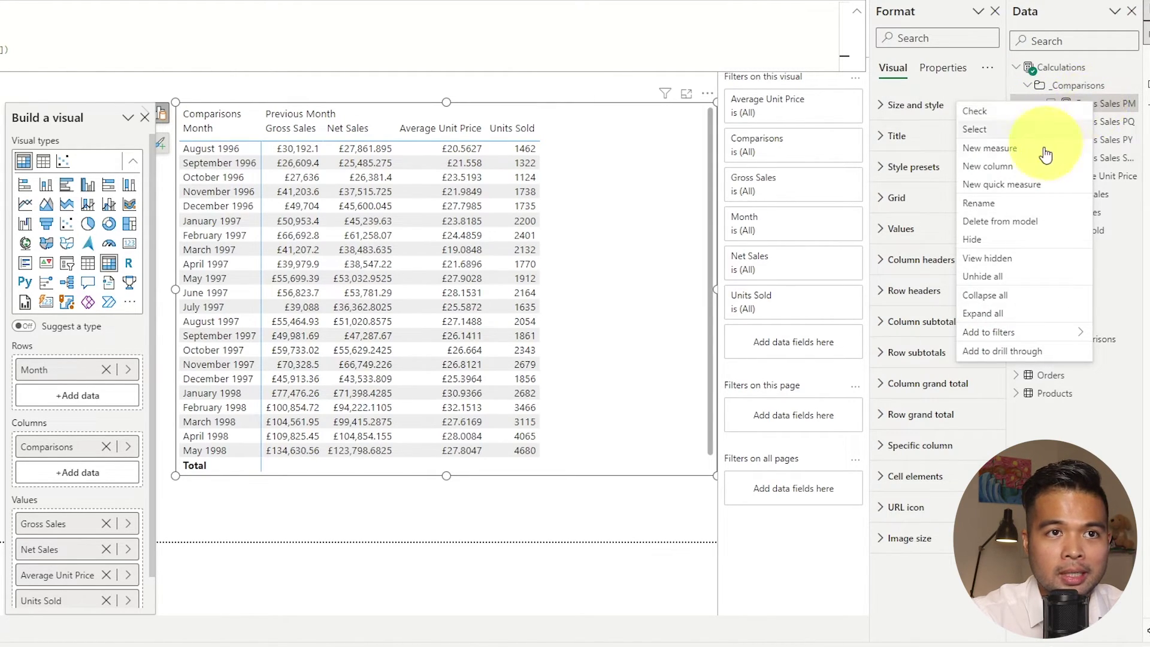
{"action": "left_click", "coordinate": [1036, 222]}
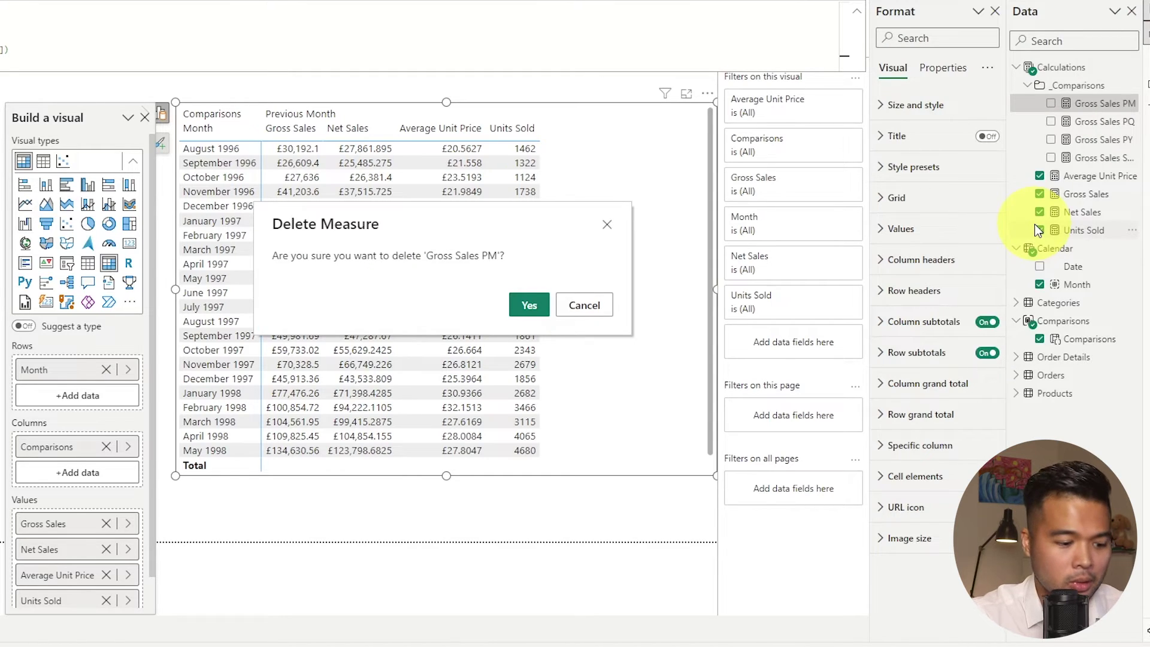
{"action": "key", "text": "Return"}
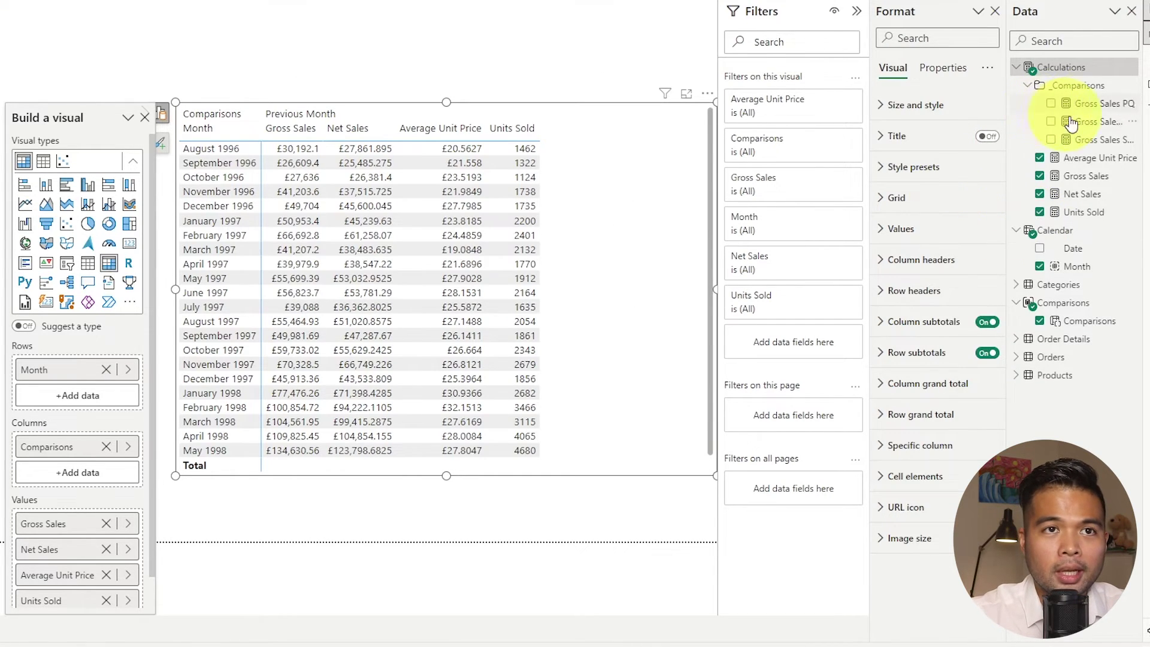
{"action": "left_click_drag", "start_coordinate": [1009, 155], "coordinate": [997, 155]}
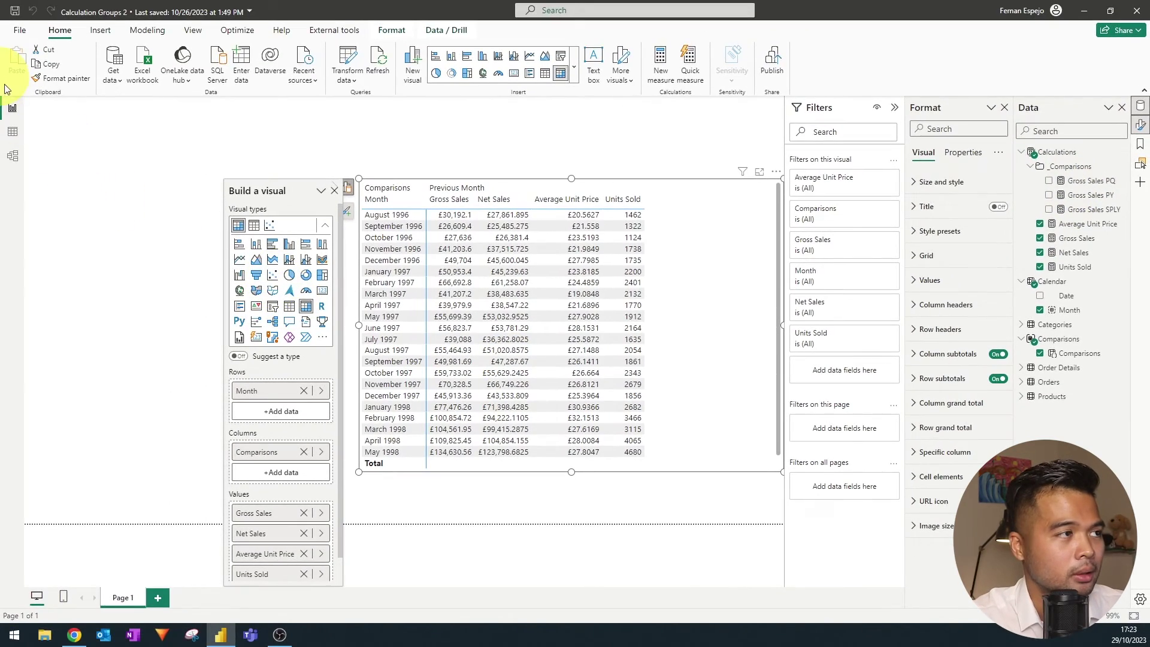
In the model view, copy the Gross Sales PQ measure's formula into a new calculation item of the Comparisons group.
{"action": "left_click", "coordinate": [12, 131]}
{"action": "left_click", "coordinate": [12, 156]}
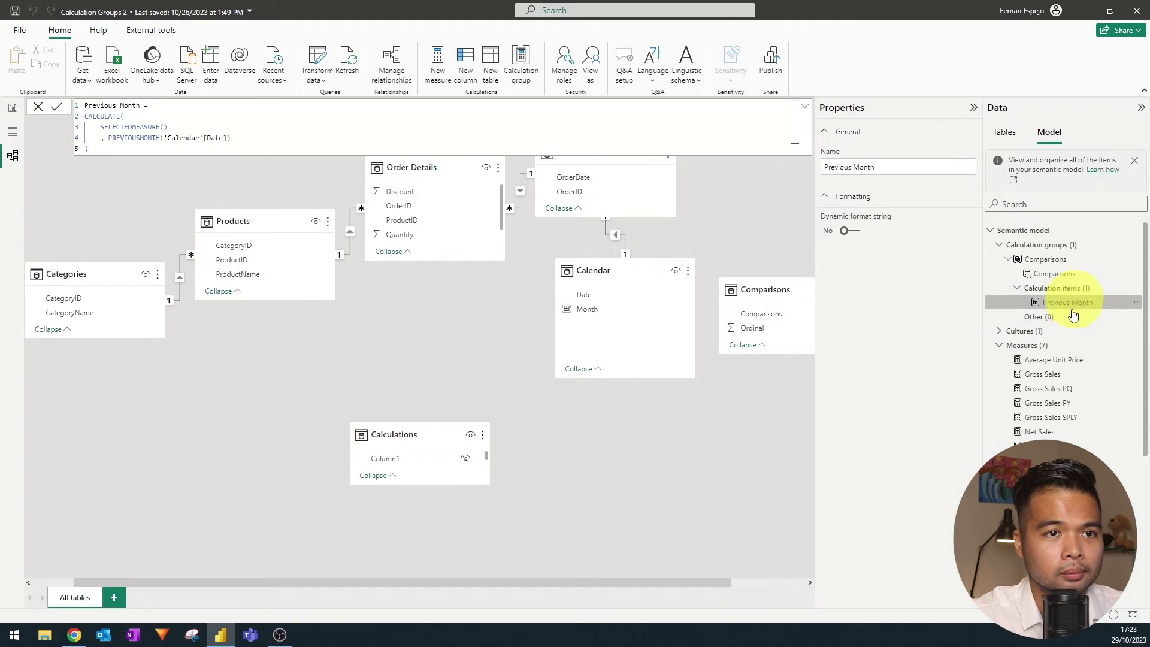
{"action": "left_click", "coordinate": [1049, 391]}
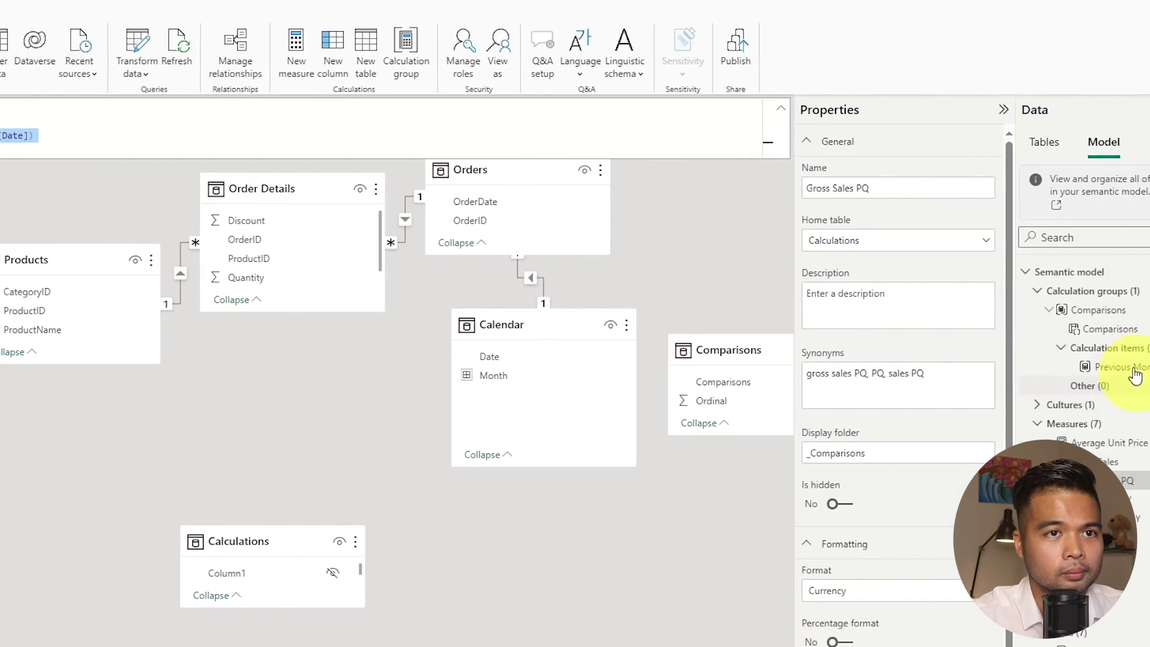
{"action": "right_click", "coordinate": [1067, 288]}
{"action": "left_click", "coordinate": [1030, 358]}
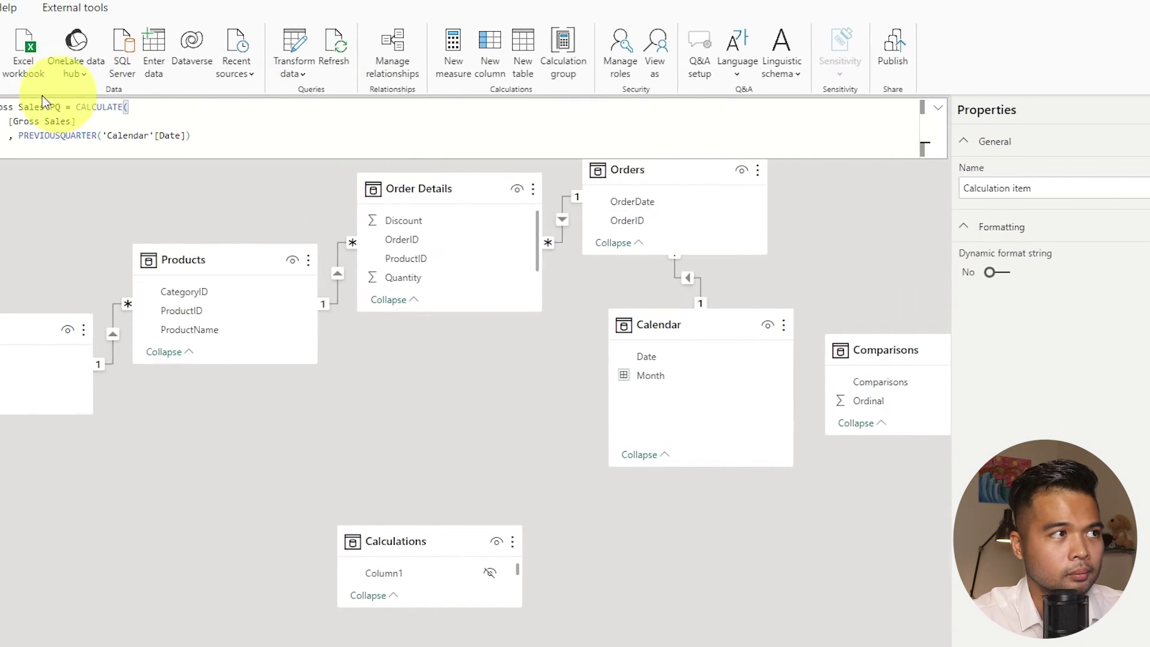
{"action": "left_click", "coordinate": [41, 106]}
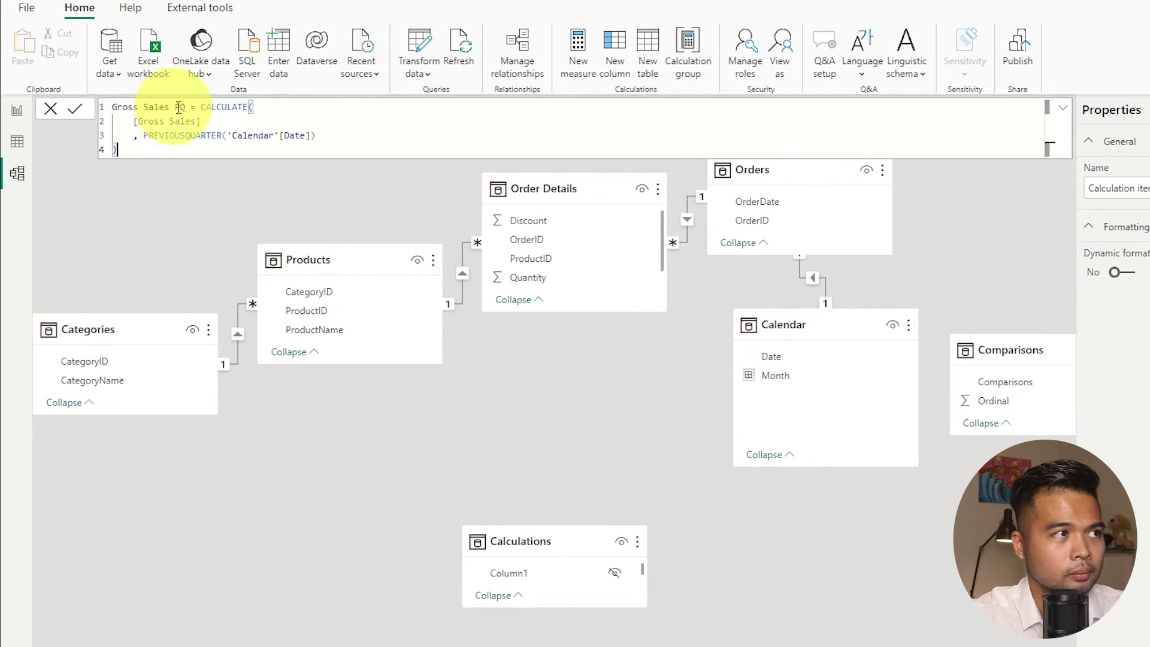
Rename the new calculation item Previous Quarter and replace [Gross Sales] in its formula with SELECTEDMEASURE().
{"action": "key", "text": "shift+Home"}
{"action": "type", "text": "Previous Quarter"}
{"action": "left_click_drag", "start_coordinate": [201, 121], "coordinate": [133, 122]}
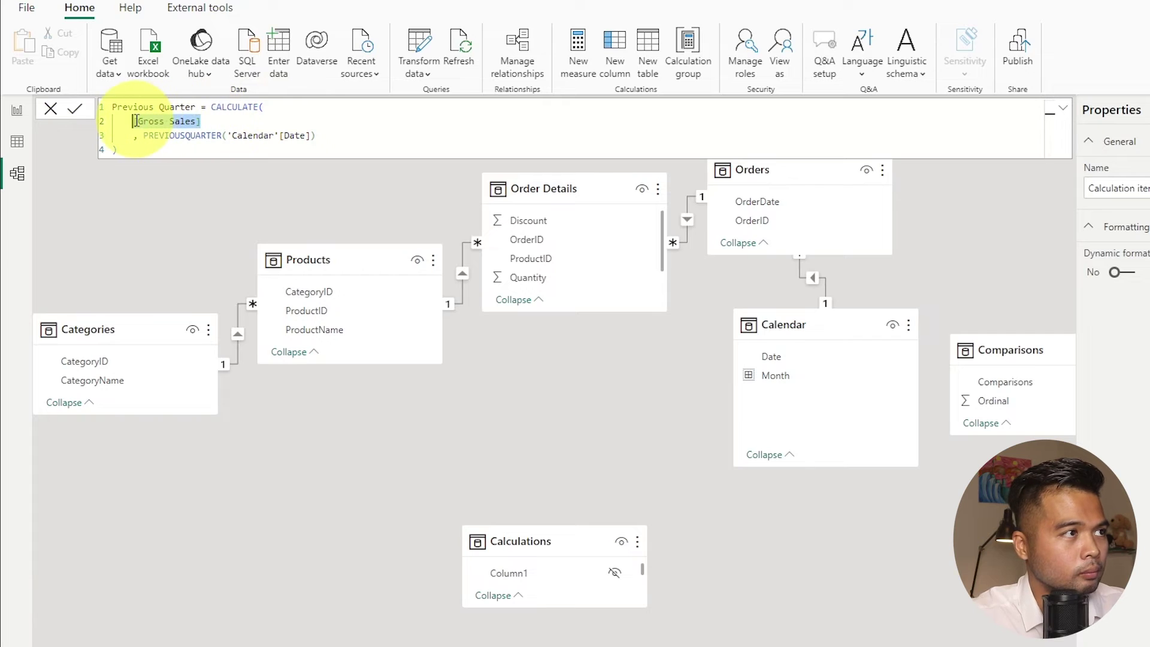
{"action": "type", "text": "SELECTE"}
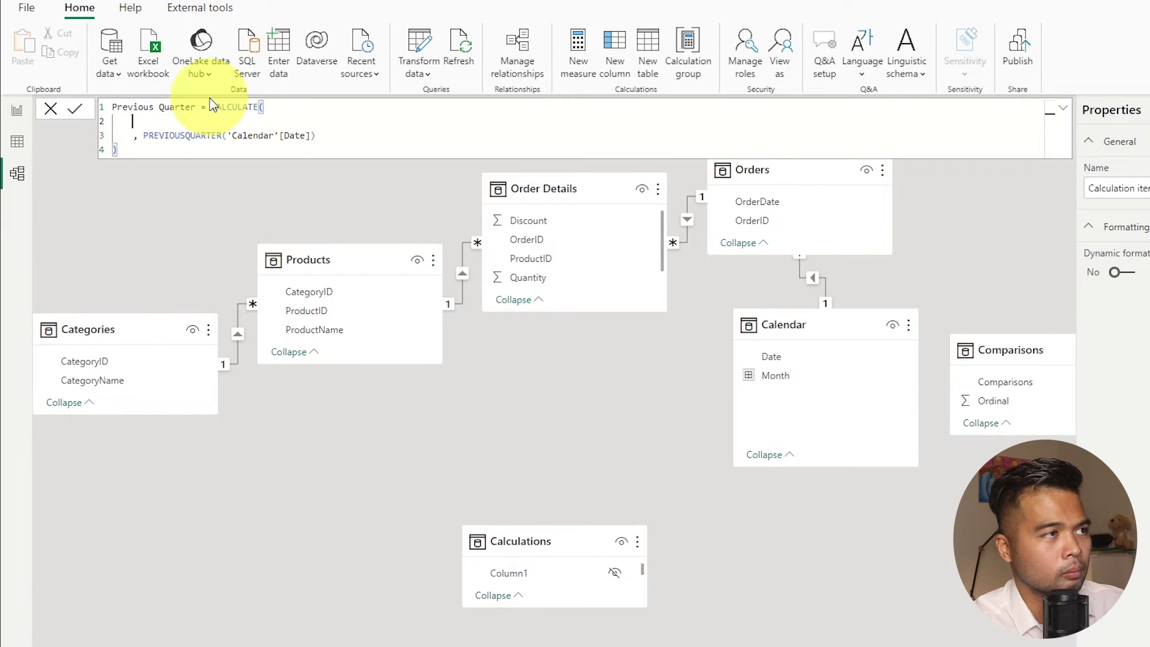
{"action": "key", "text": "Return"}
{"action": "type", "text": "selected"}
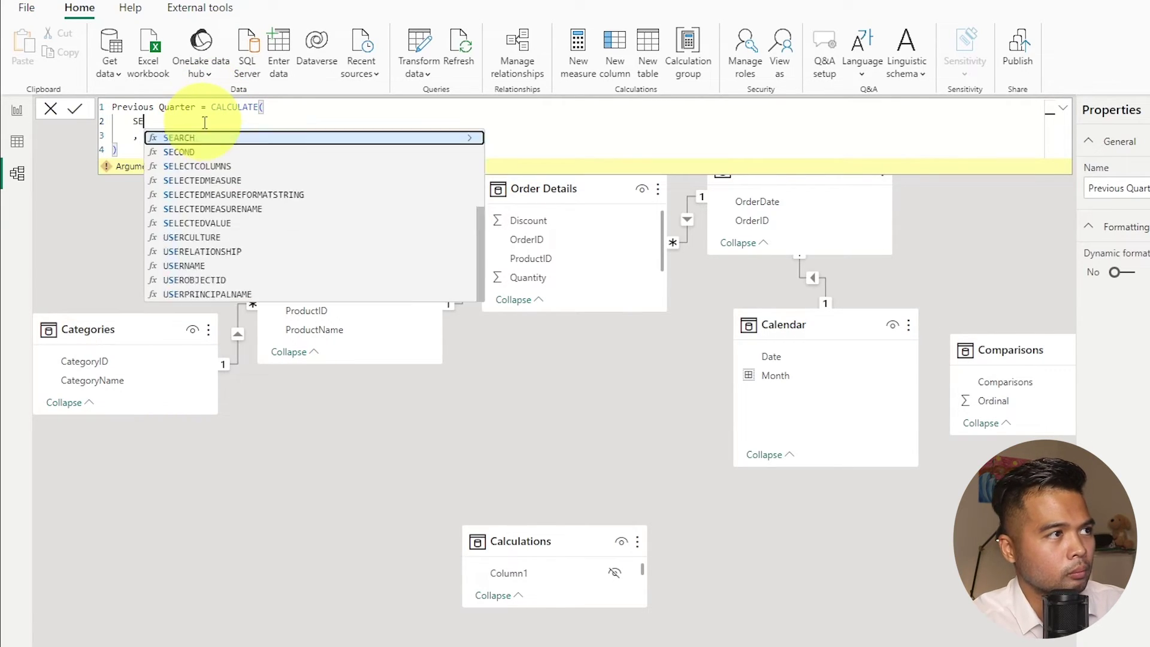
{"action": "key", "text": "Tab"}
{"action": "key", "text": "Return"}
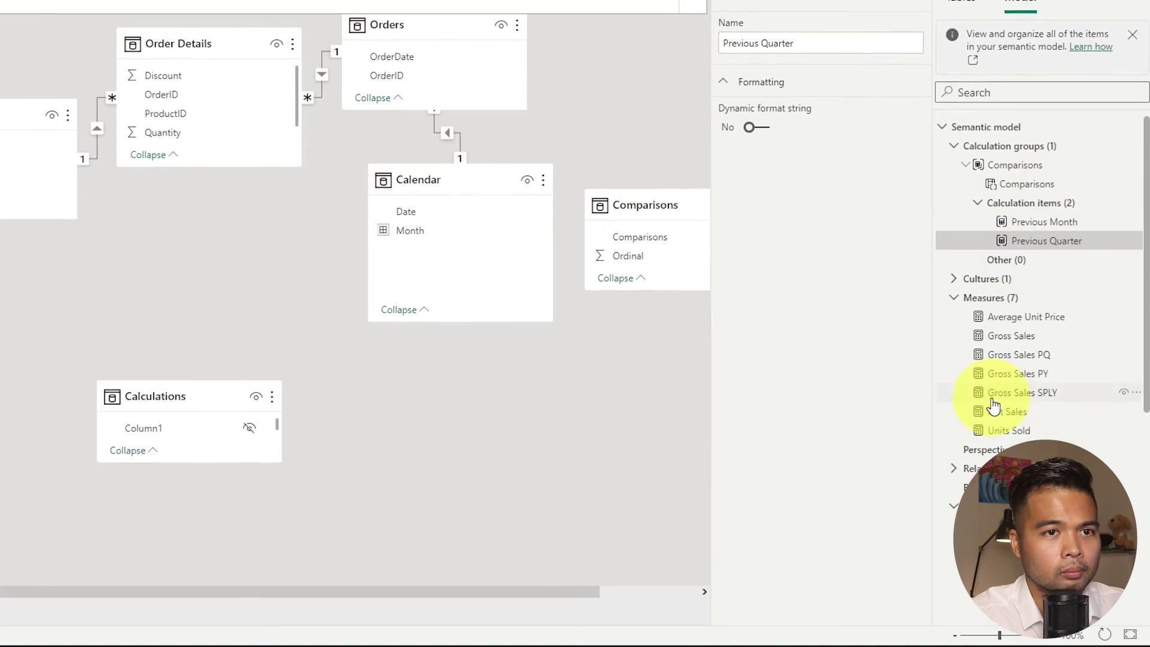
Copy the entire formula of the Gross Sales PY measure and create another calculation item in the Comparisons group.
{"action": "left_click", "coordinate": [1019, 373]}
{"action": "left_click", "coordinate": [351, 146]}
{"action": "key", "text": "ctrl+a"}
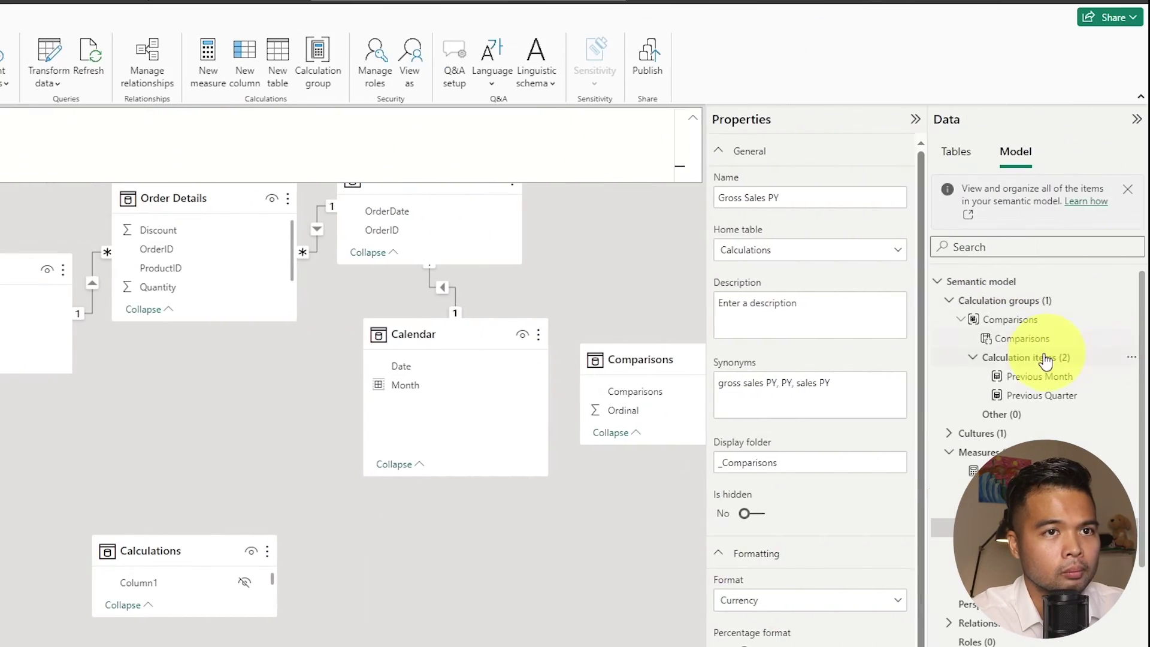
{"action": "right_click", "coordinate": [1018, 359]}
{"action": "left_click", "coordinate": [994, 363]}
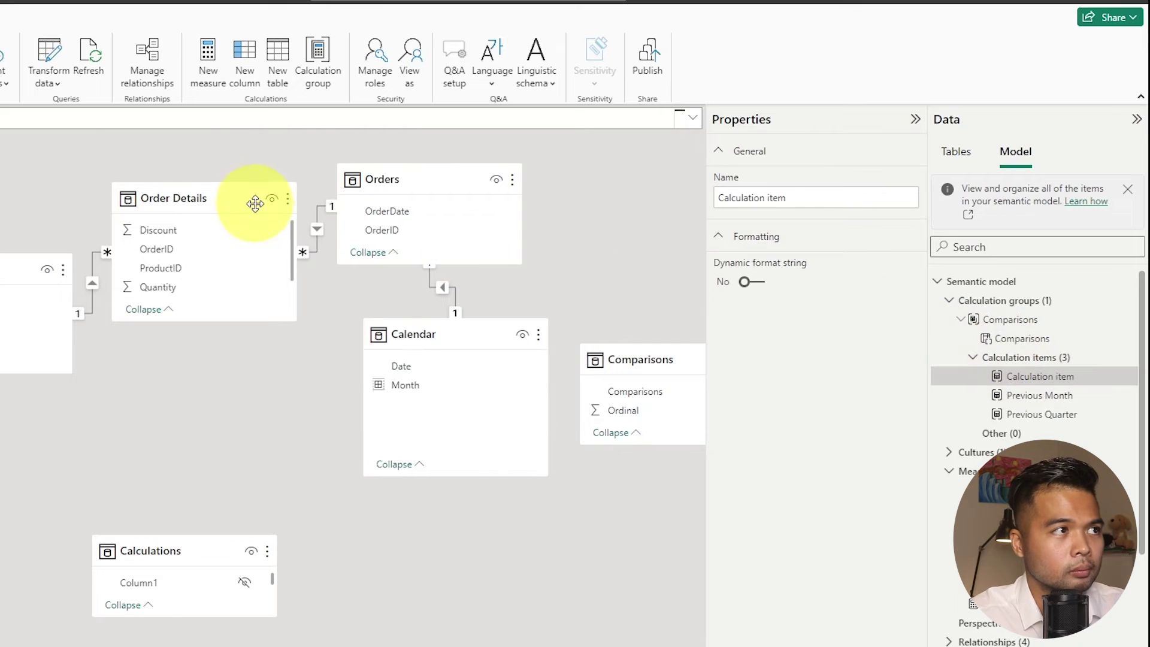
Paste the formula into the new calculation item, rename it Previous Year and replace [Gross Sales] with SELECTEDMEASURE().
{"action": "left_click", "coordinate": [121, 121]}
{"action": "key", "text": "ctrl+v"}
{"action": "left_click_drag", "start_coordinate": [159, 116], "coordinate": [73, 118]}
{"action": "type", "text": "Previous Year"}
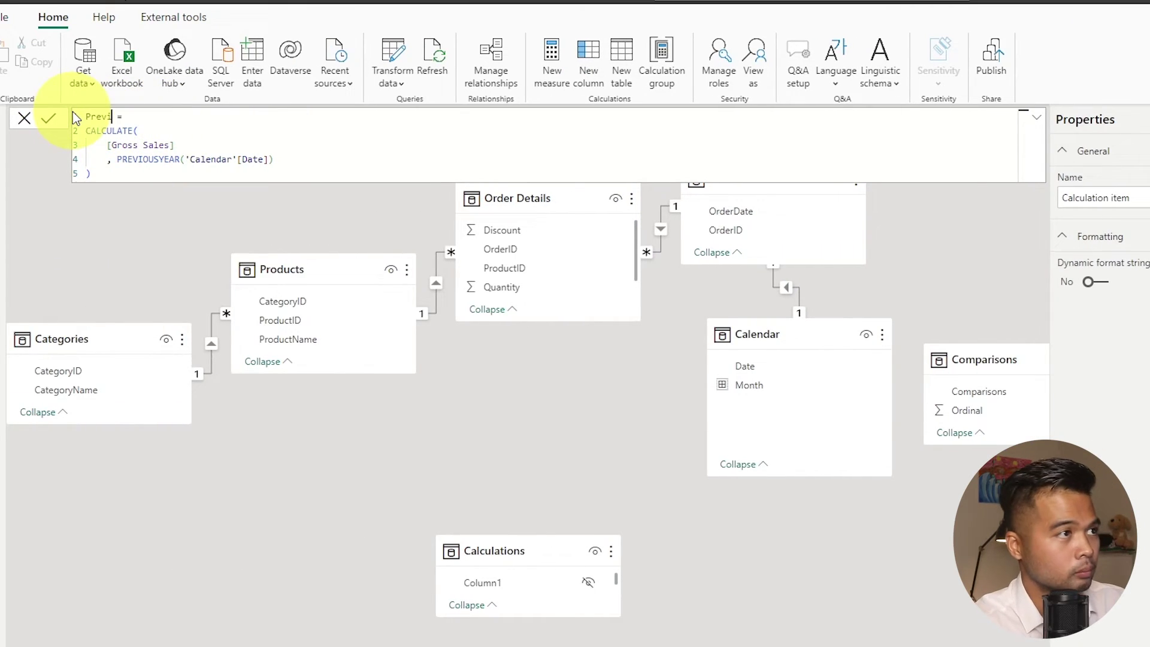
{"action": "left_click", "coordinate": [171, 145]}
{"action": "left_click_drag", "start_coordinate": [170, 145], "coordinate": [107, 145]}
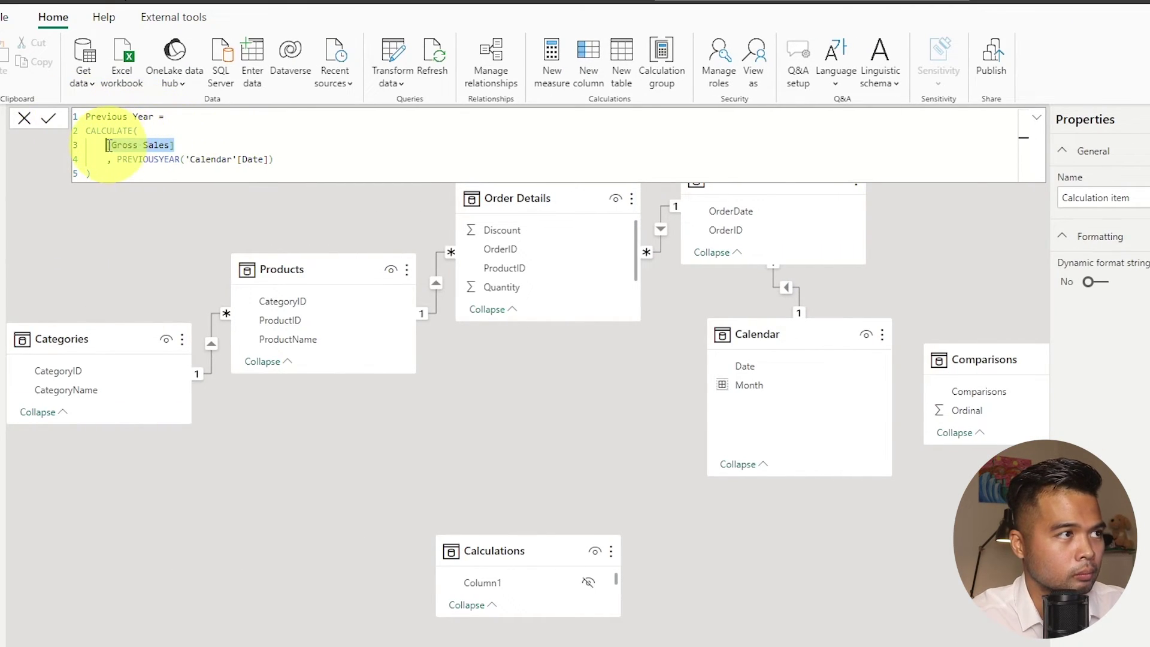
{"action": "type", "text": "SELE"}
{"action": "key", "text": "Down"}
{"action": "key", "text": "Tab"}
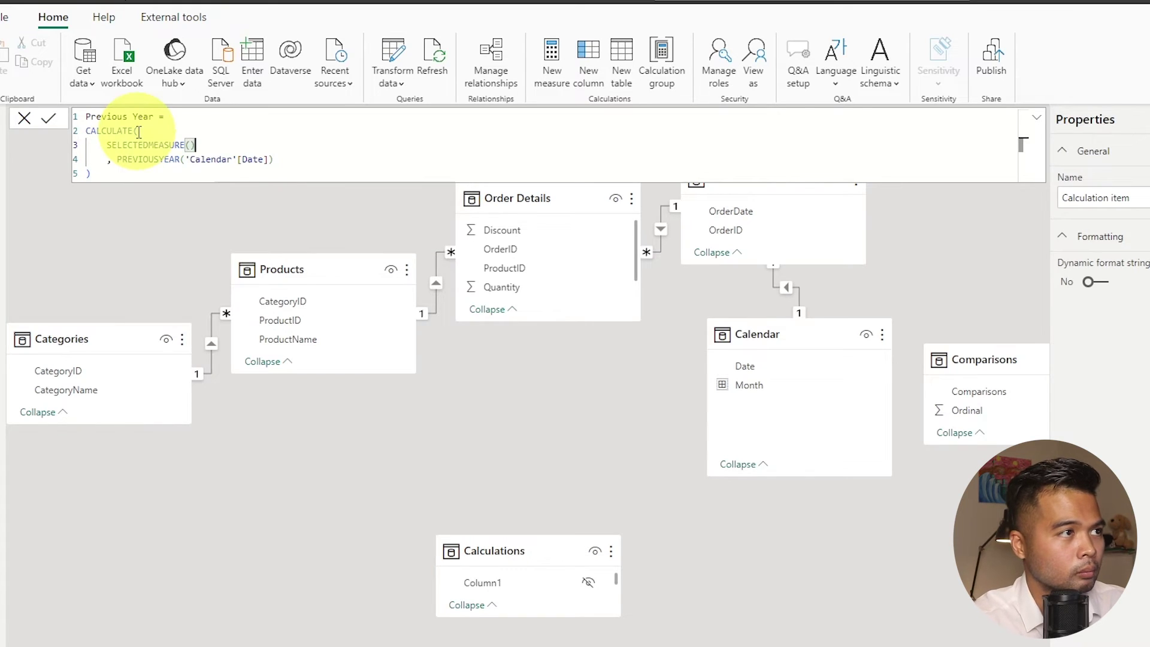
{"action": "key", "text": "Return"}
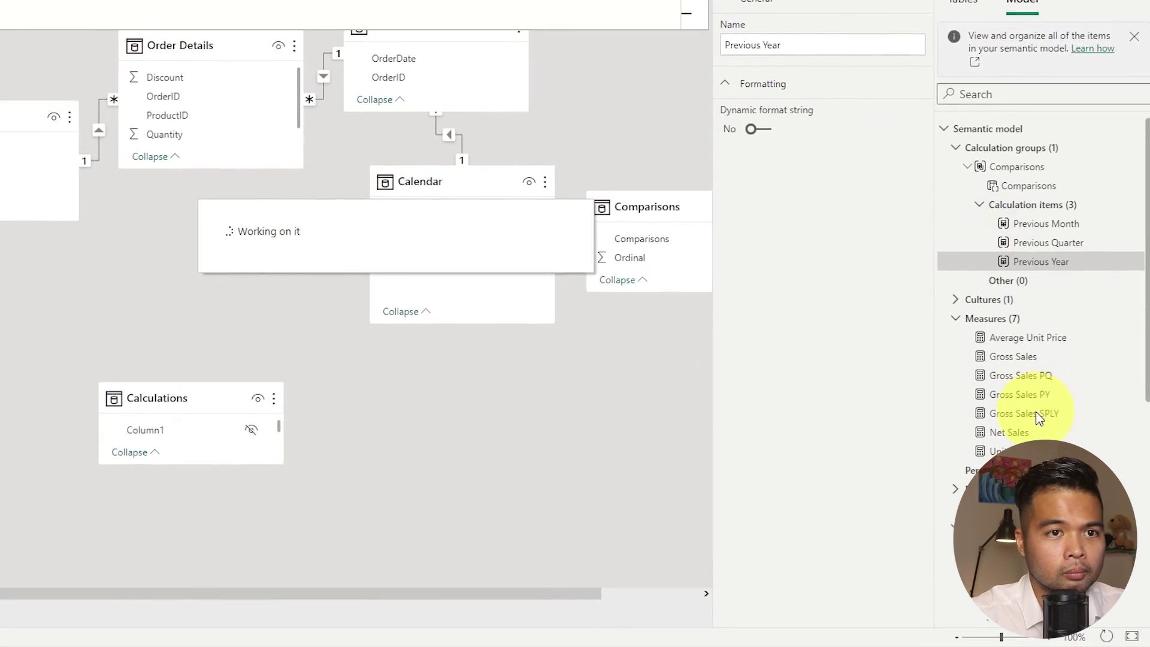
Copy the Gross Sales SPLY measure's entire formula into another new calculation item of the Comparisons group.
{"action": "left_click", "coordinate": [1040, 413]}
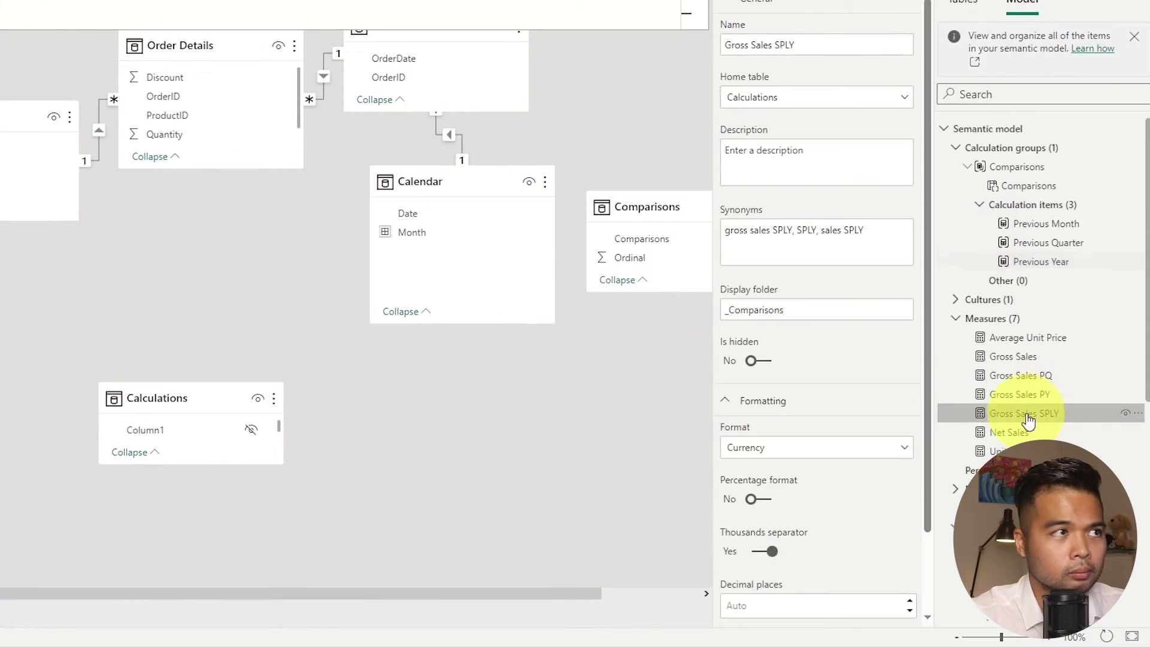
{"action": "left_click", "coordinate": [359, 154]}
{"action": "key", "text": "ctrl+a"}
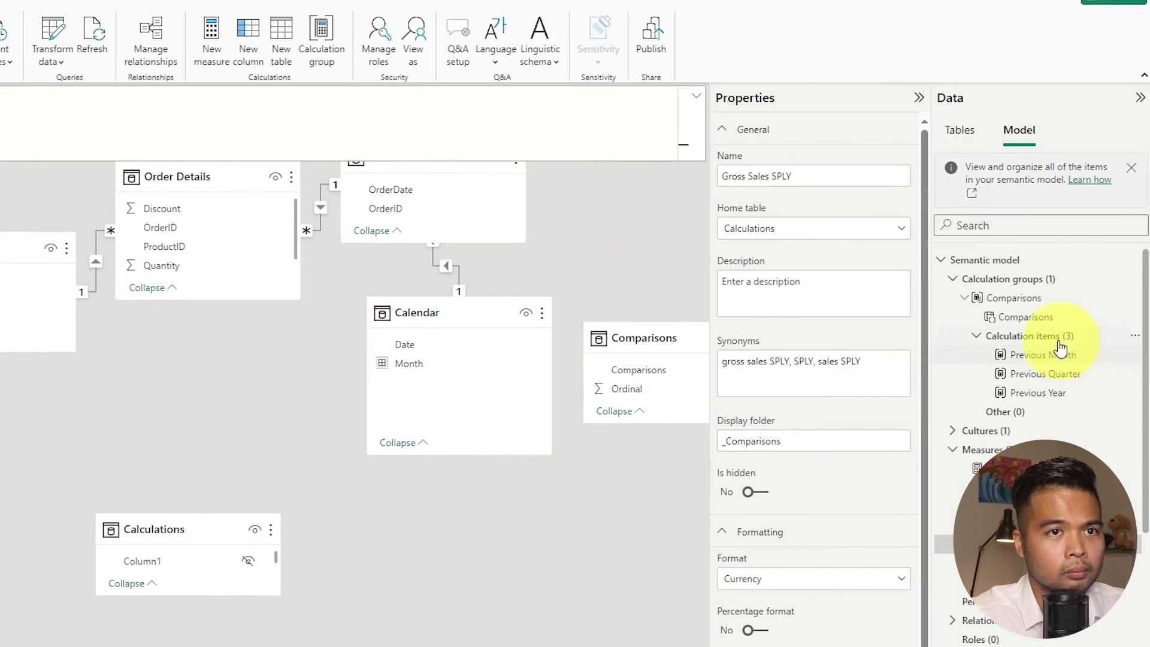
{"action": "right_click", "coordinate": [1045, 336]}
{"action": "left_click", "coordinate": [1011, 347]}
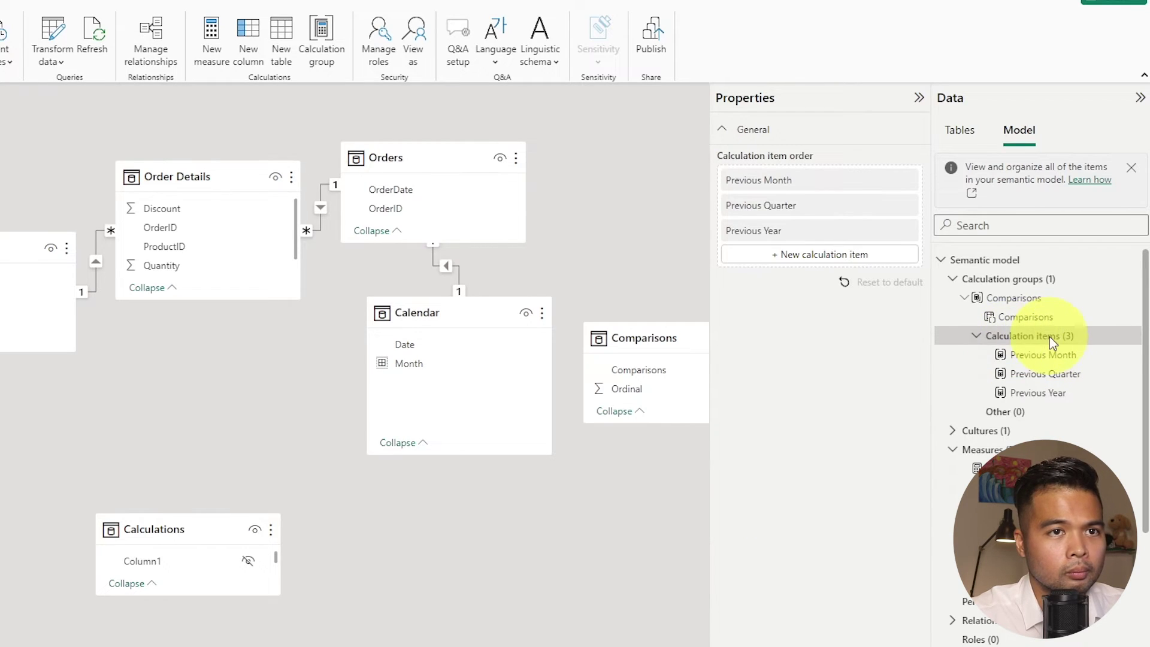
{"action": "key", "text": "ctrl+v"}
Rename the new calculation item Same Period Last Year and replace [Gross Sales] in its formula with SELECTEDMEASURE().
{"action": "left_click_drag", "start_coordinate": [194, 106], "coordinate": [110, 105]}
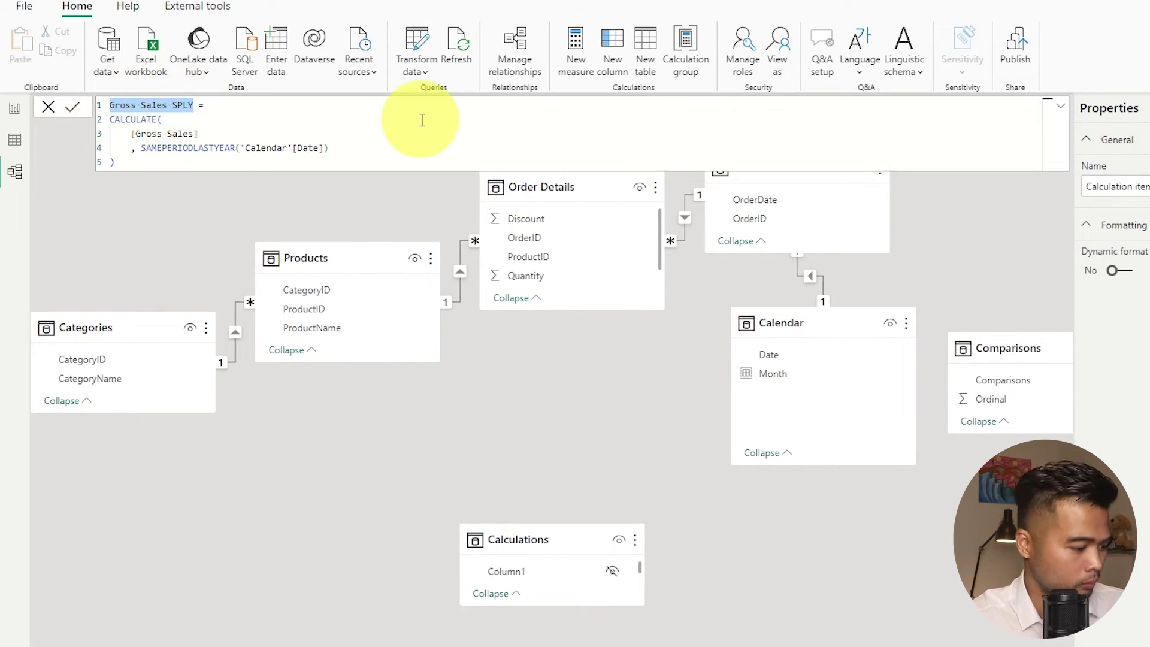
{"action": "type", "text": "Same Period Last Year"}
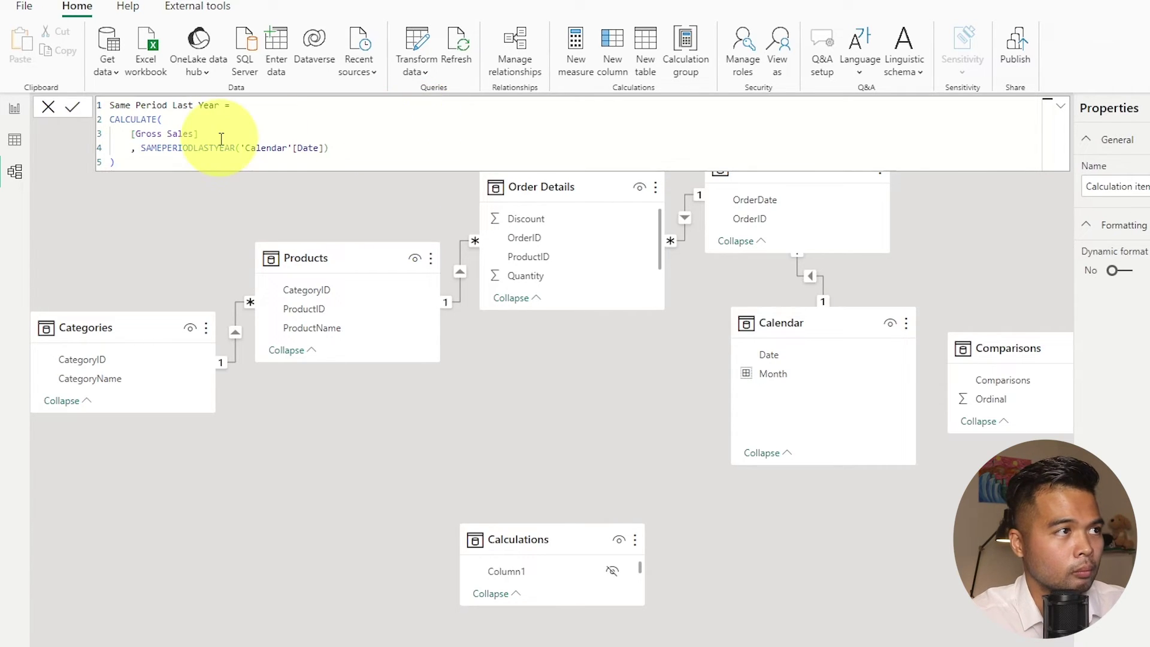
{"action": "left_click_drag", "start_coordinate": [204, 133], "coordinate": [131, 133]}
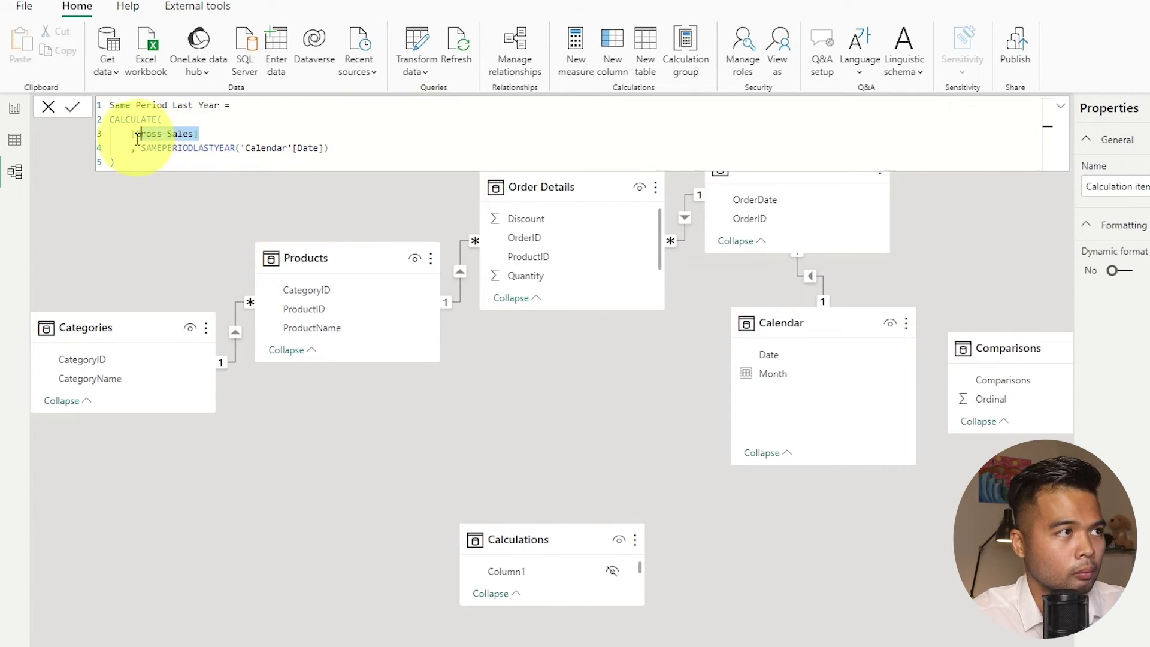
{"action": "type", "text": "SELEC"}
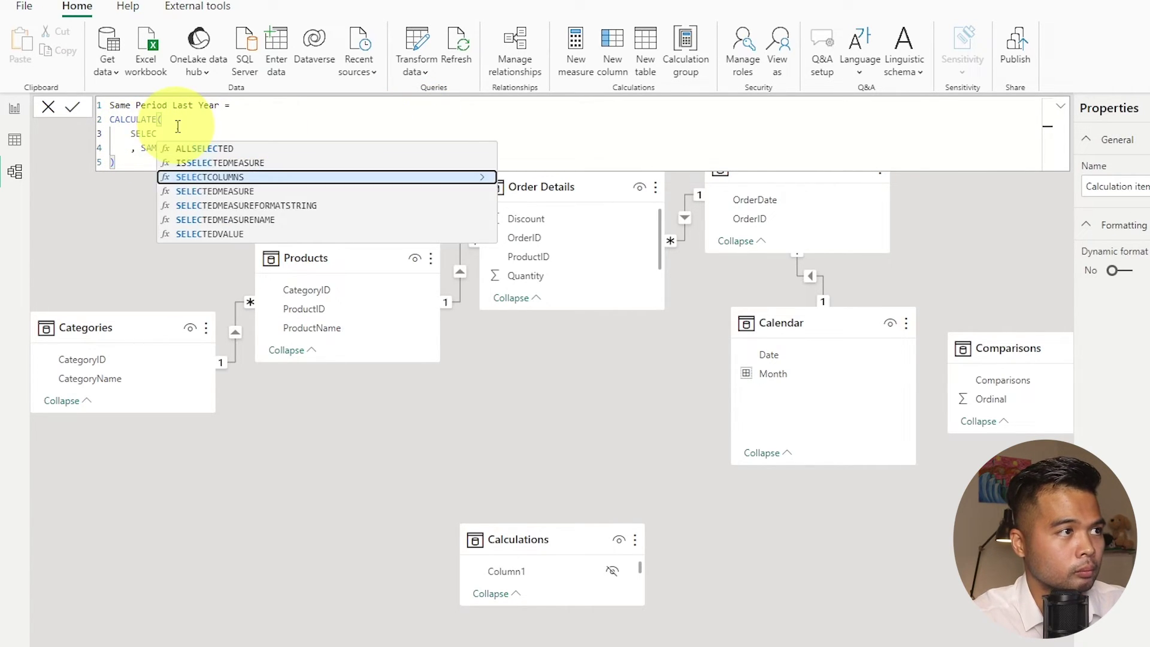
{"action": "key", "text": "Down"}
{"action": "key", "text": "Tab"}
{"action": "key", "text": "Return"}
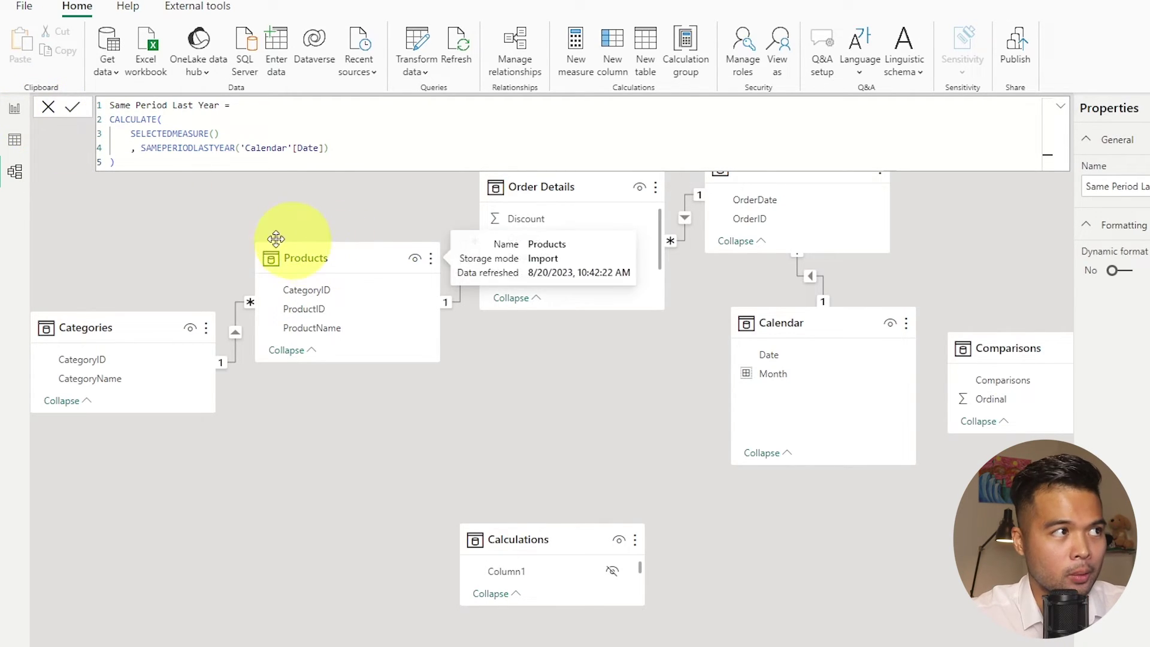
In the report view, widen the matrix by extending its left edge to make room for more comparison columns.
{"action": "left_click", "coordinate": [21, 122]}
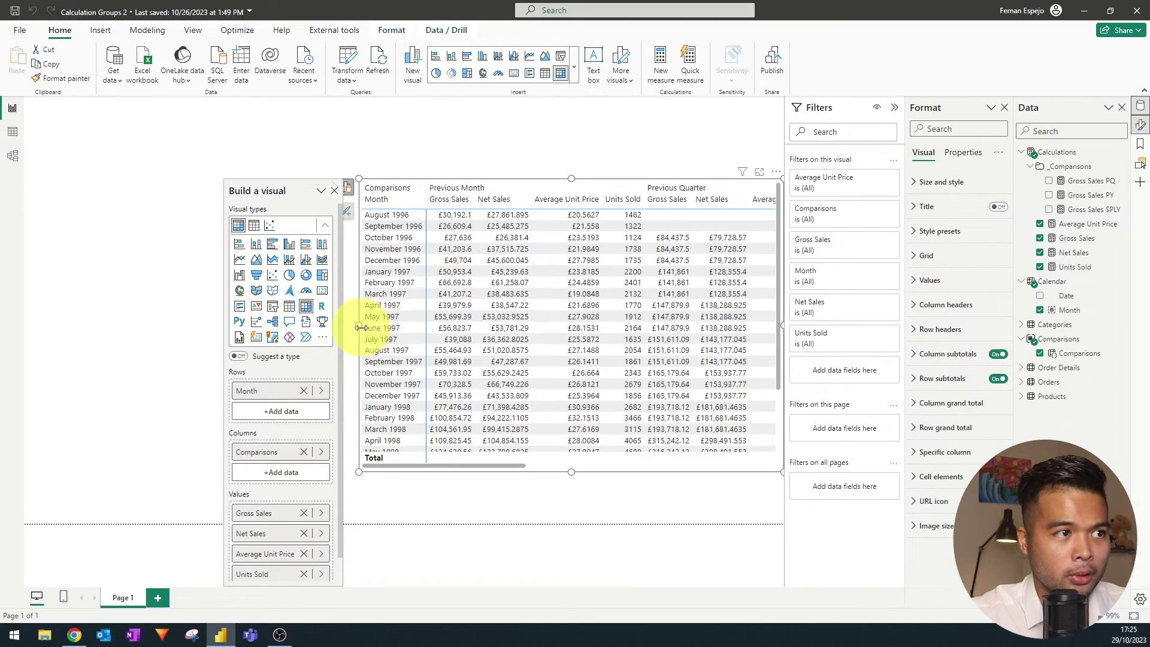
{"action": "left_click_drag", "start_coordinate": [361, 328], "coordinate": [145, 335]}
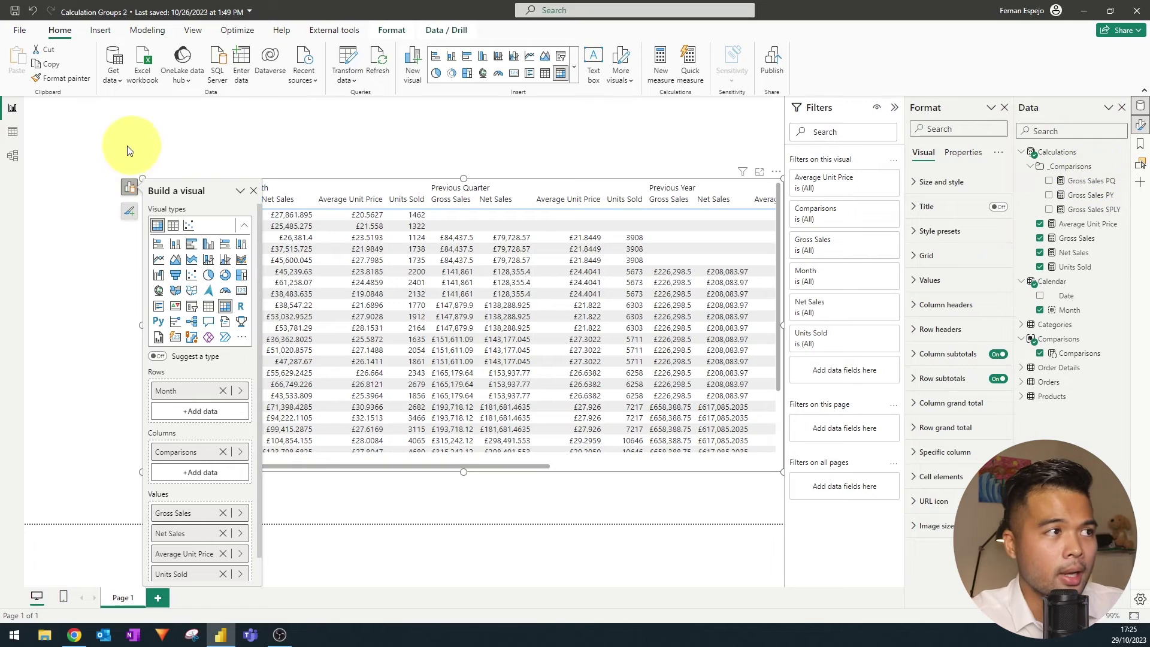
In the model view, delete the Gross Sales PQ, Gross Sales PY and Gross Sales SPLY measures together.
{"action": "left_click", "coordinate": [15, 160]}
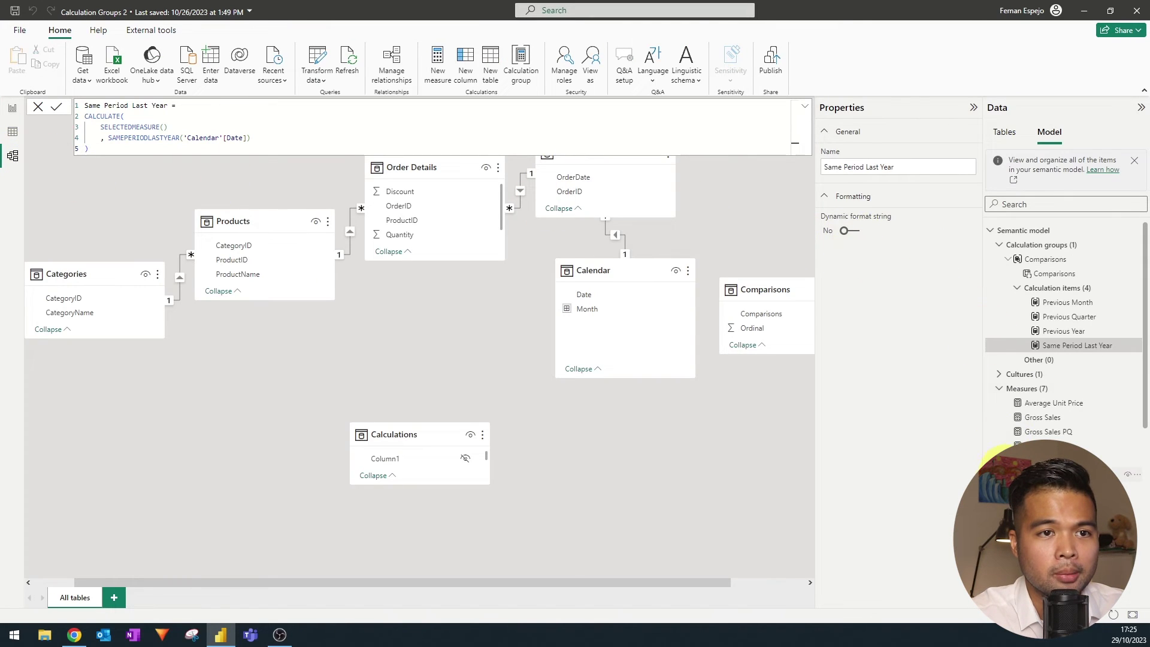
{"action": "scroll", "coordinate": [1052, 372], "scroll_direction": "down", "scroll_amount": 2}
{"action": "left_click", "coordinate": [1054, 317]}
{"action": "left_click", "coordinate": [1062, 345], "text": "shift"}
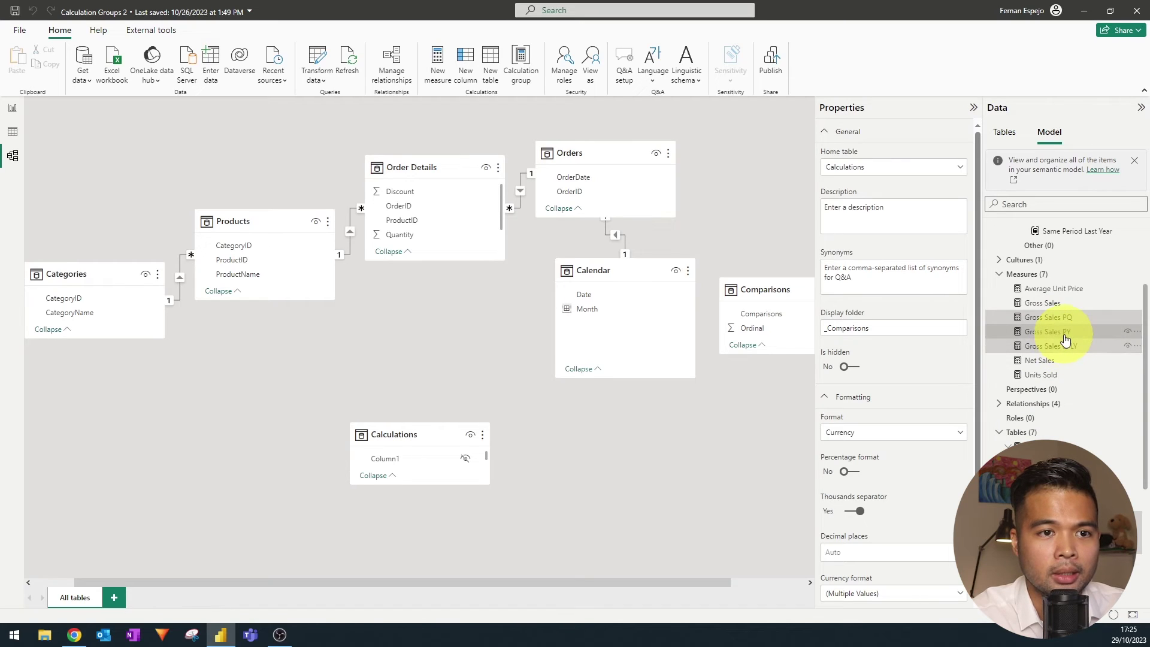
{"action": "right_click", "coordinate": [1054, 333]}
{"action": "left_click", "coordinate": [1019, 382]}
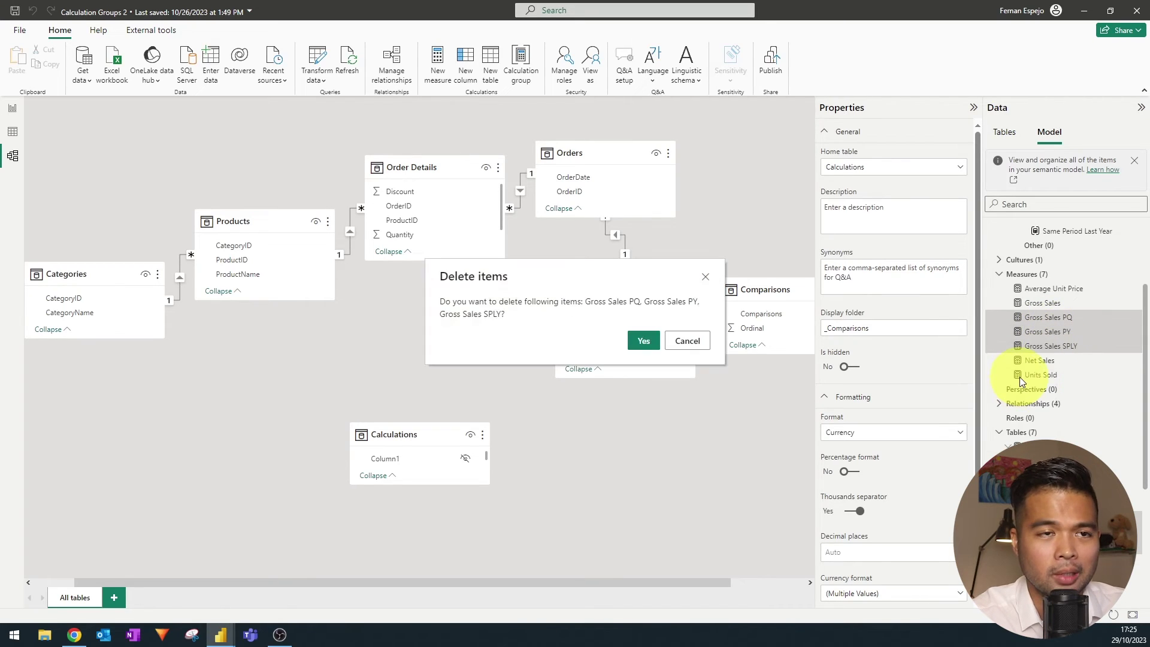
{"action": "key", "text": "Return"}
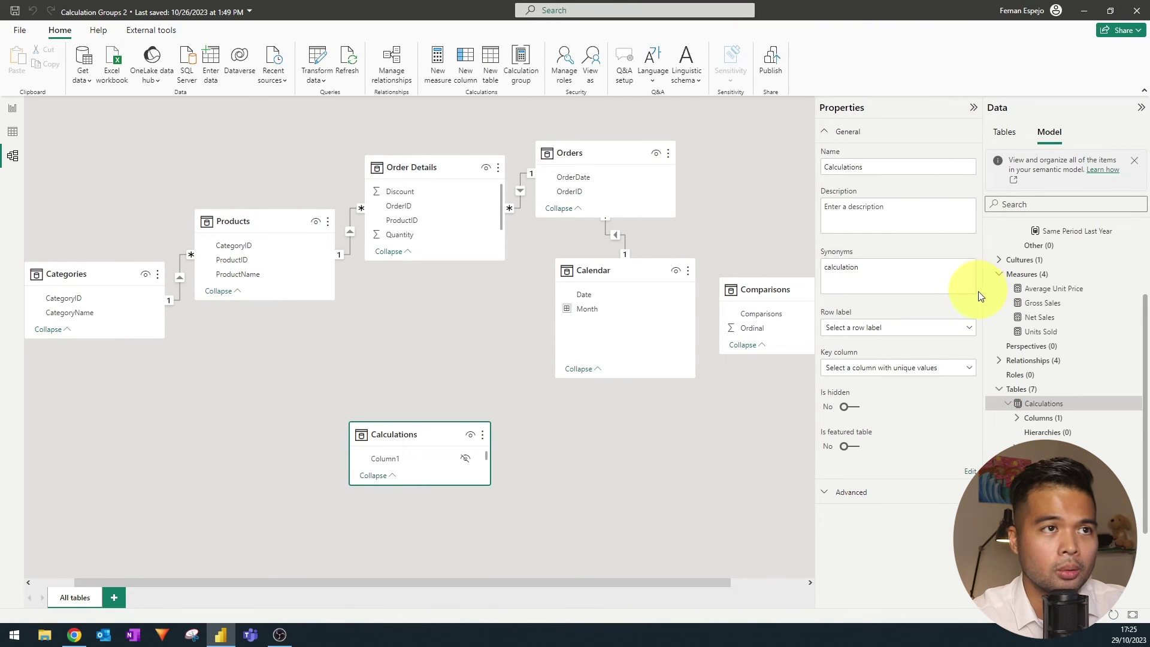
Return to the report page and stretch the matrix further, to the left edge of the page.
{"action": "left_click", "coordinate": [14, 110]}
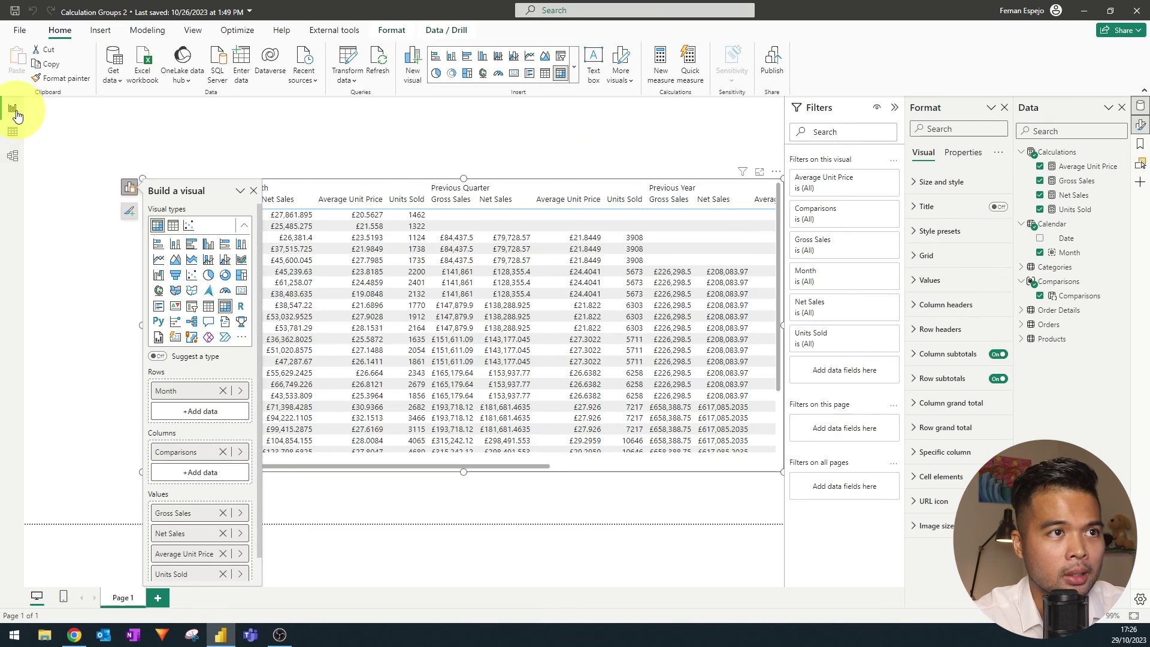
{"action": "left_click", "coordinate": [446, 157]}
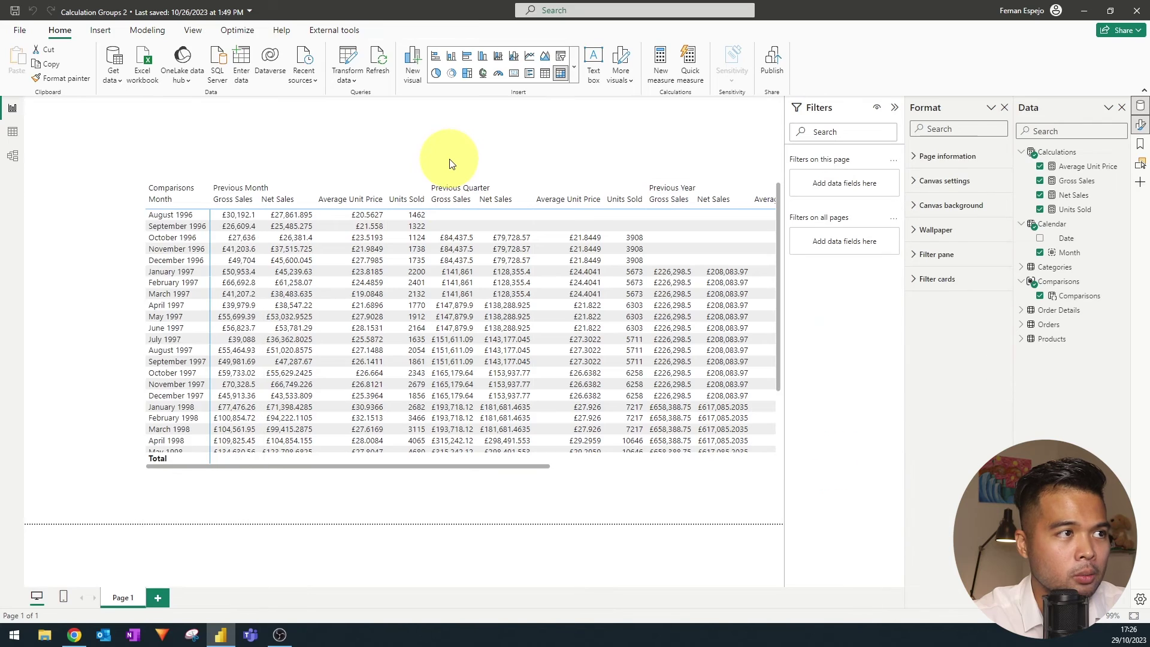
{"action": "left_click", "coordinate": [418, 184]}
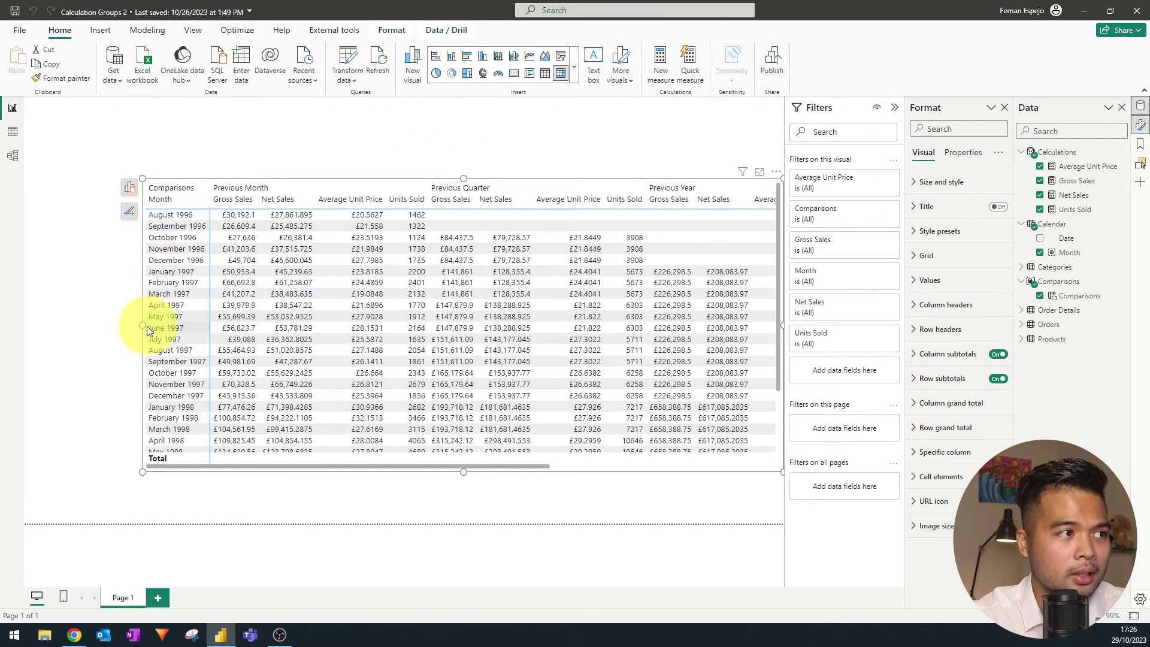
{"action": "left_click_drag", "start_coordinate": [142, 328], "coordinate": [33, 325]}
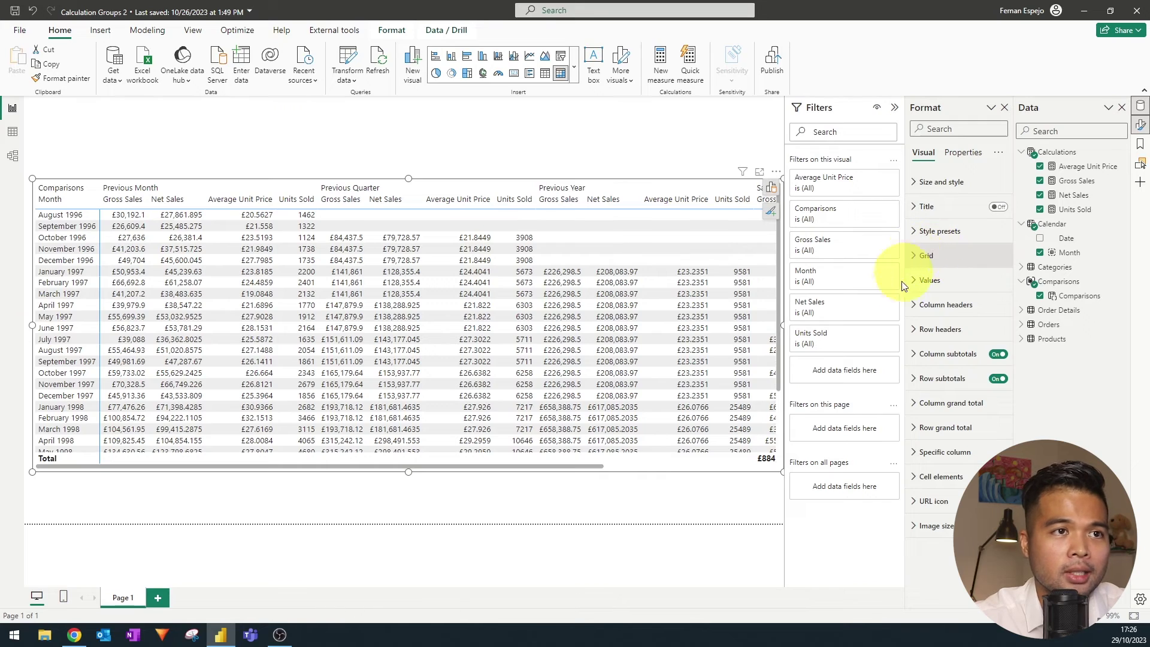
Filter the matrix's Comparisons field to Previous Month, switch it to Previous Quarter, and clear the filter again.
{"action": "left_click", "coordinate": [878, 213]}
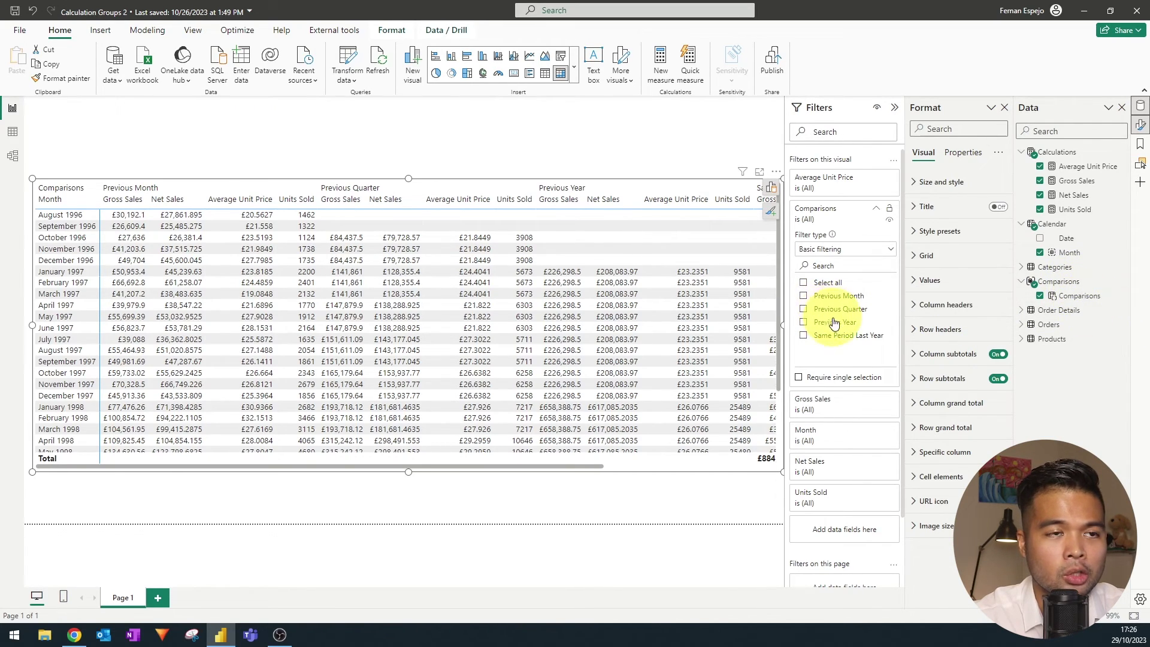
{"action": "left_click", "coordinate": [837, 286]}
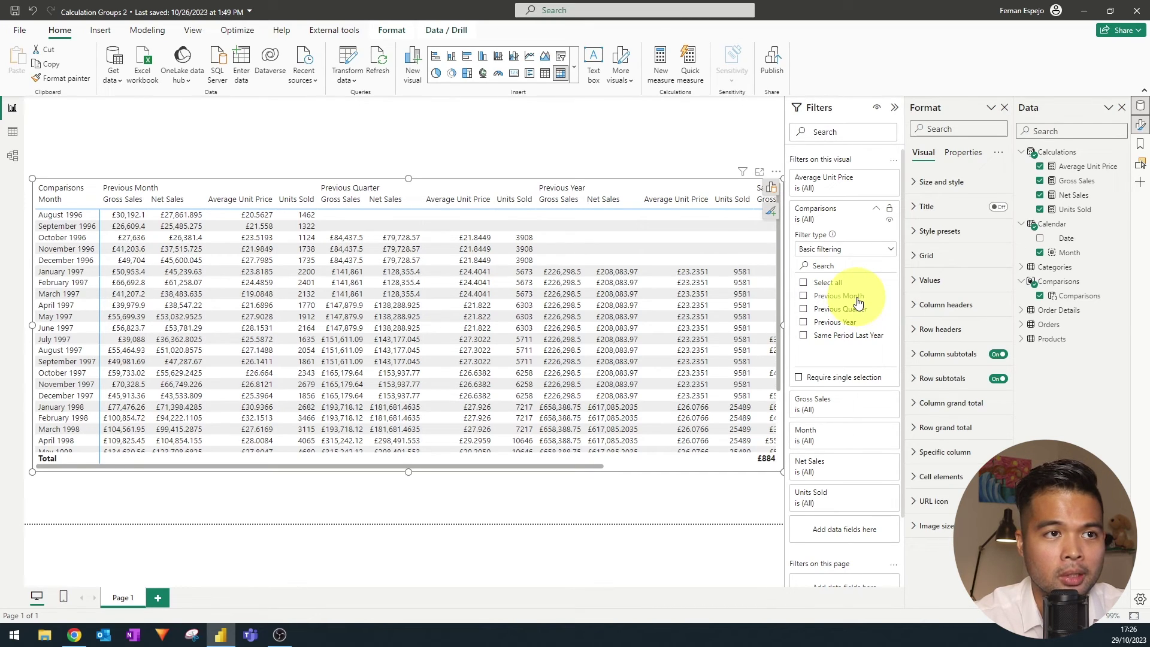
{"action": "left_click", "coordinate": [858, 298]}
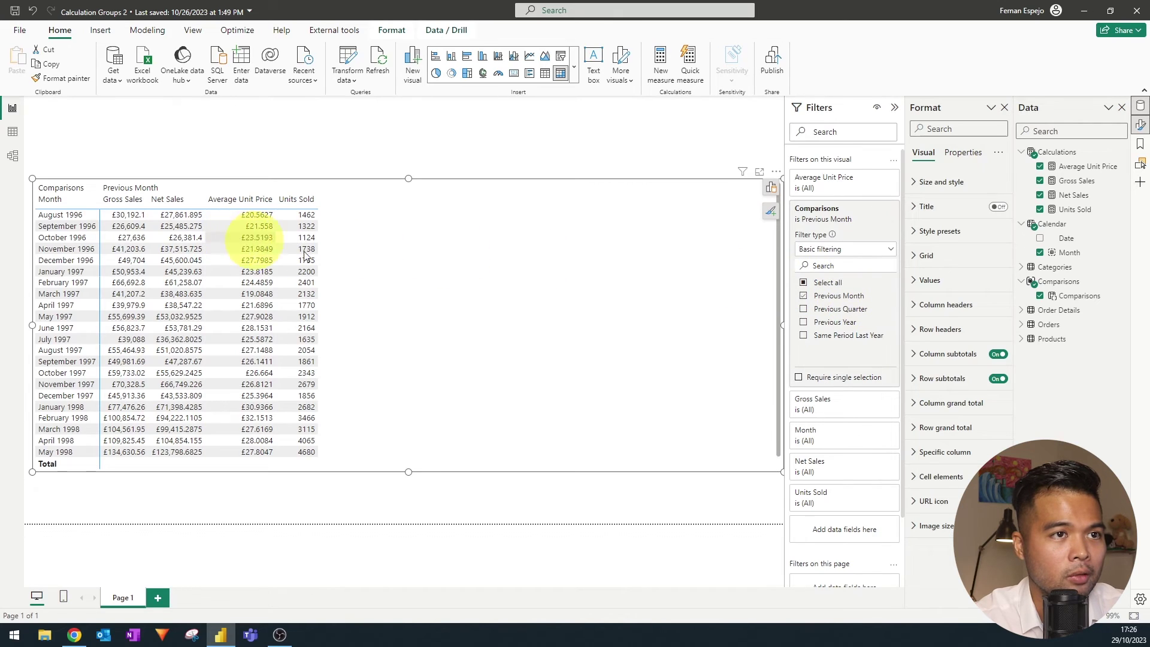
{"action": "left_click", "coordinate": [844, 296]}
{"action": "left_click", "coordinate": [843, 310]}
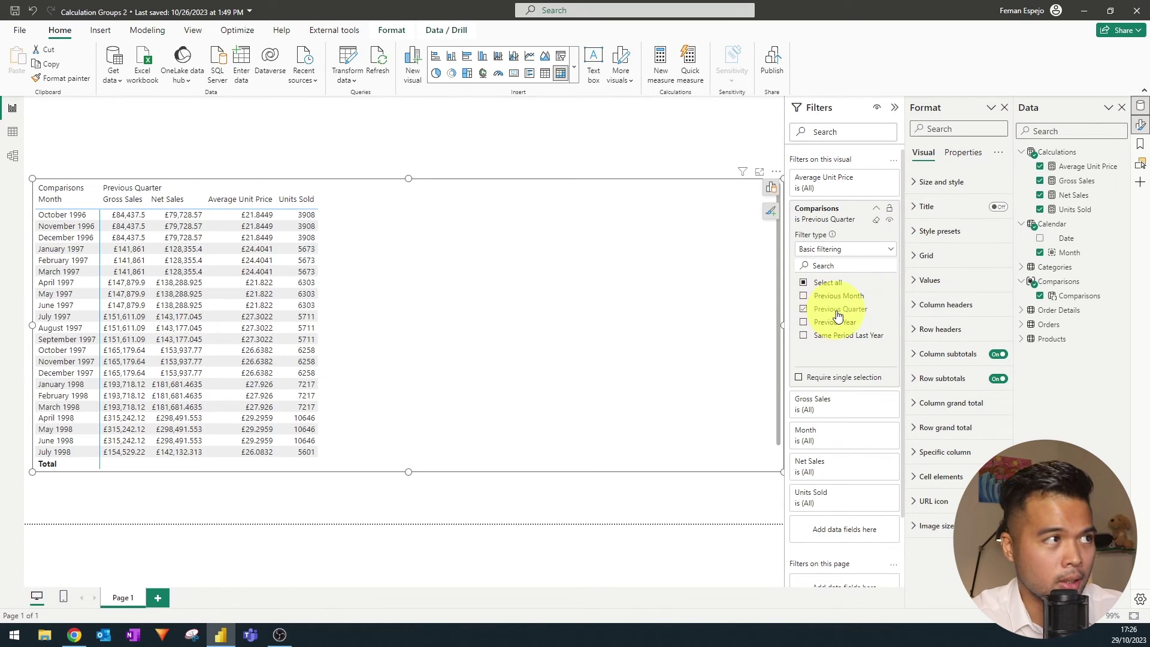
{"action": "left_click", "coordinate": [837, 312]}
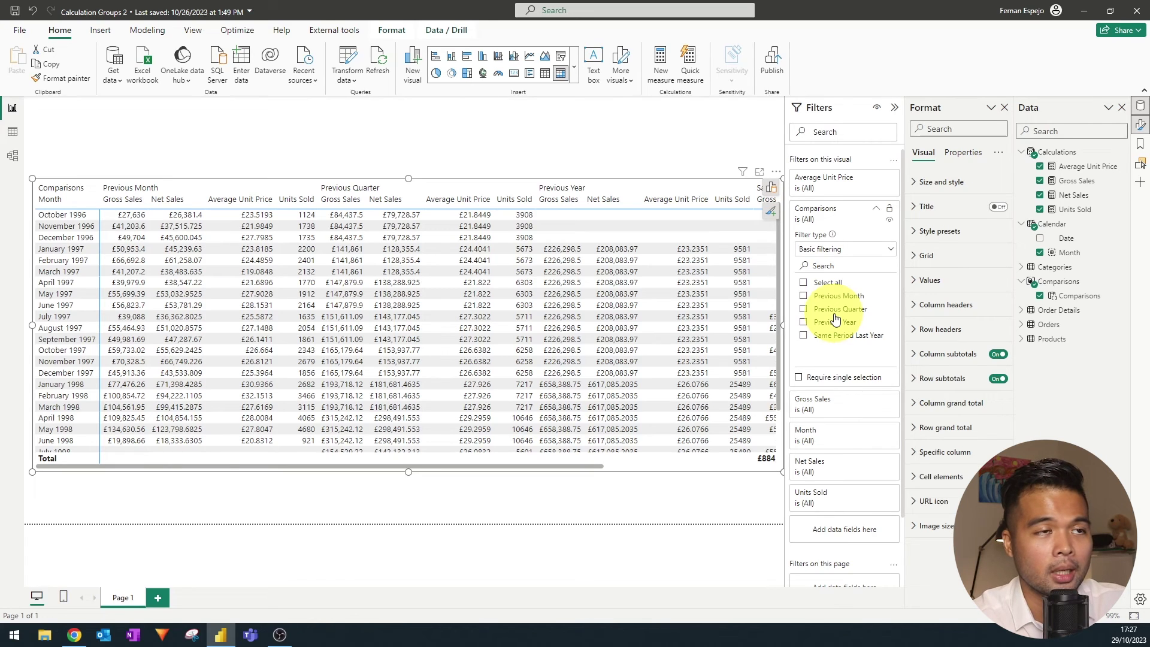
In the model view, reorder the Comparisons calculation items so that Previous Quarter comes before Previous Month.
{"action": "left_click", "coordinate": [14, 159]}
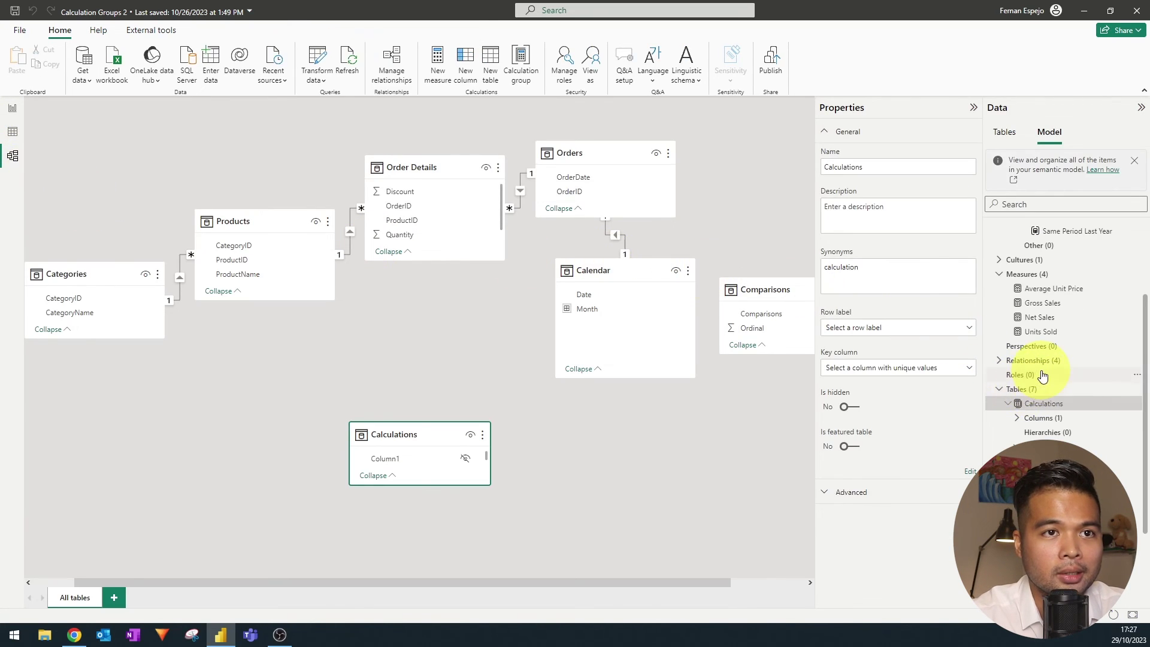
{"action": "scroll", "coordinate": [1046, 318], "scroll_direction": "up", "scroll_amount": 3}
{"action": "left_click", "coordinate": [1048, 261]}
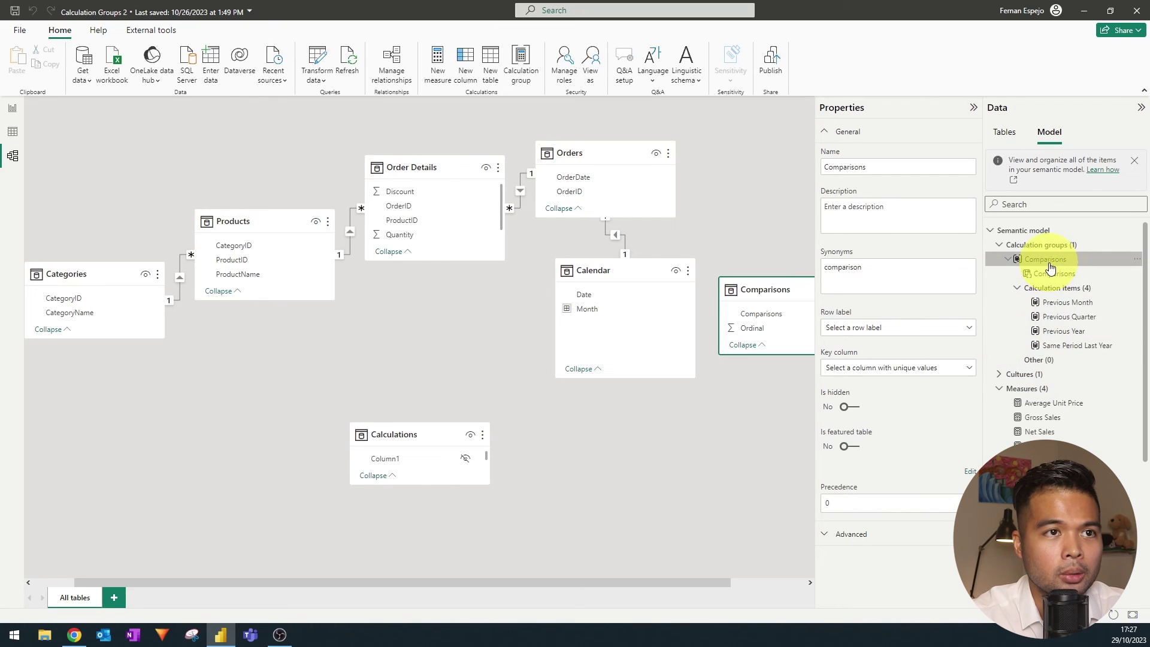
{"action": "left_click", "coordinate": [1052, 288]}
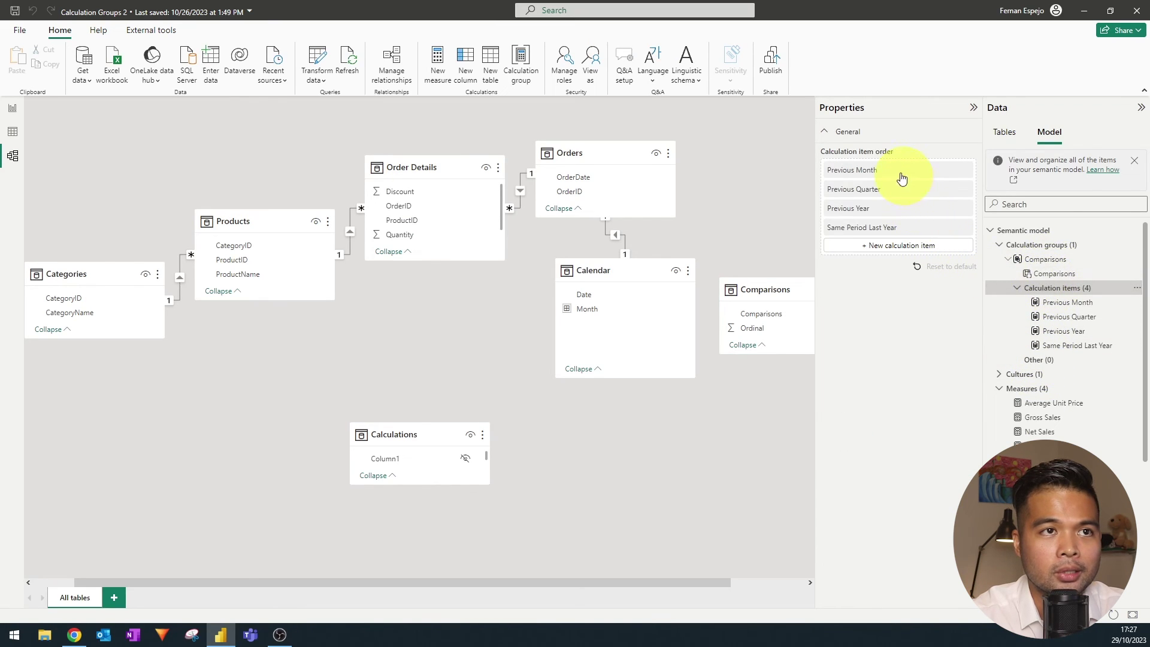
{"action": "left_click_drag", "start_coordinate": [879, 198], "coordinate": [893, 165]}
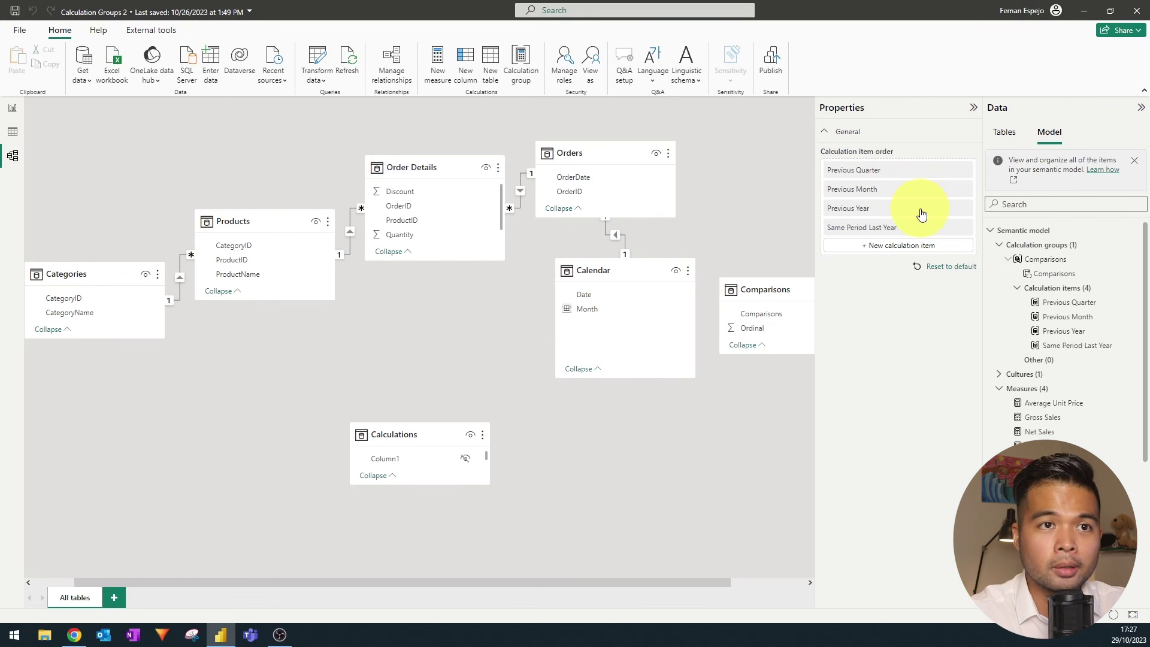
Turn on the dynamic format string for the Previous Quarter calculation item.
{"action": "left_click", "coordinate": [1058, 305]}
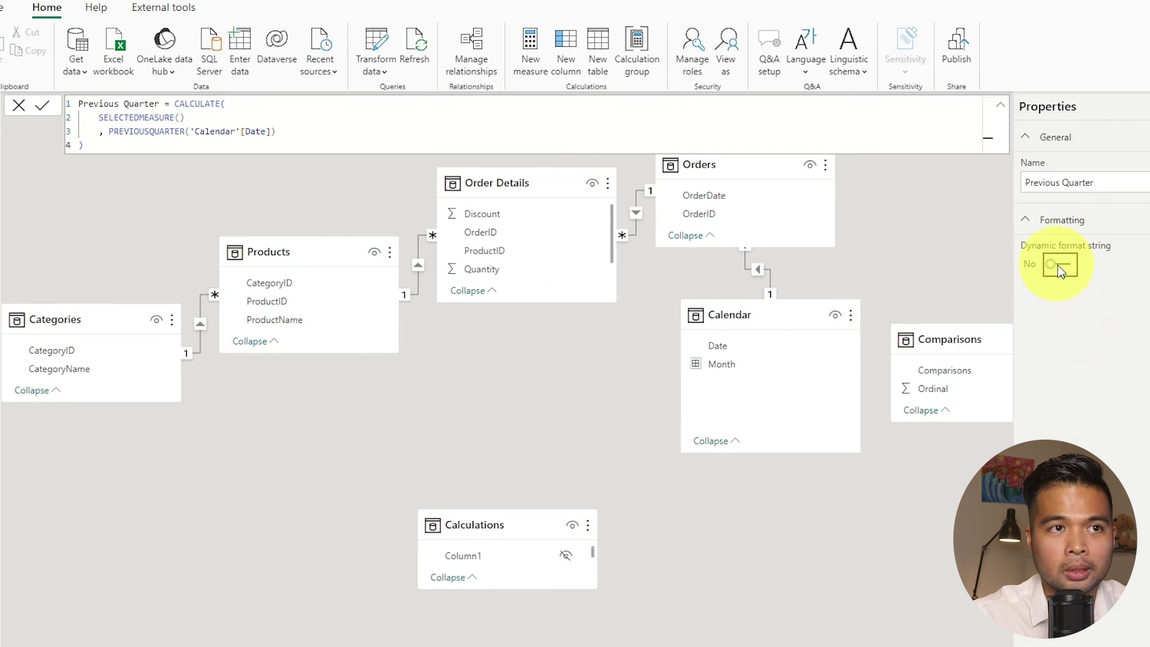
{"action": "left_click", "coordinate": [852, 233]}
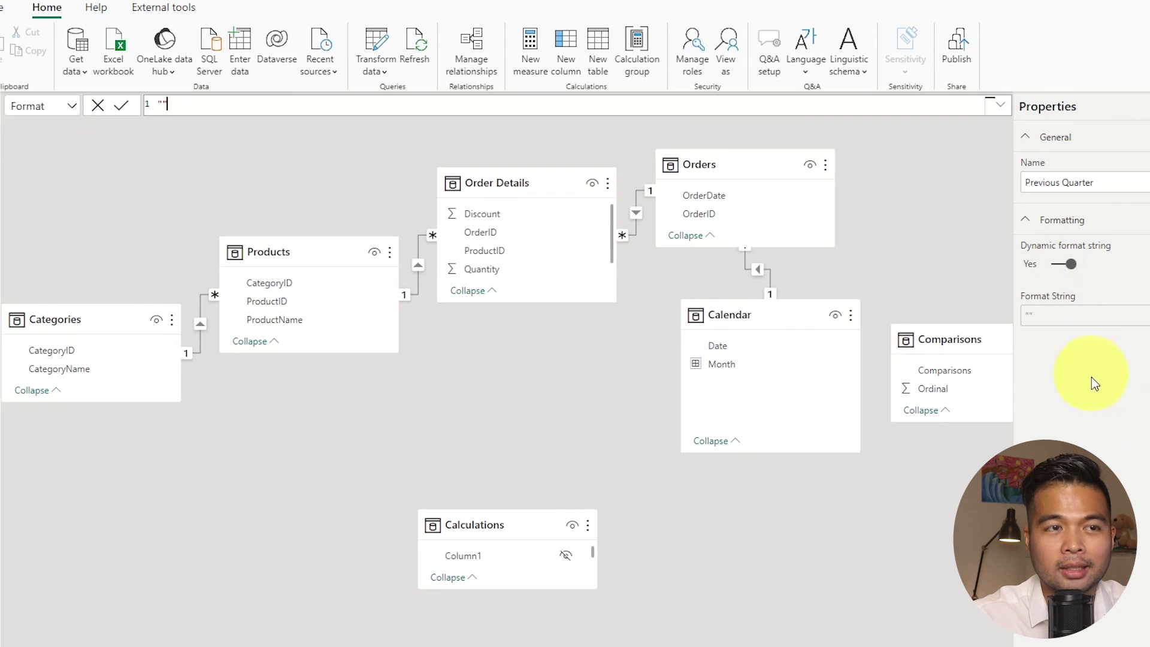